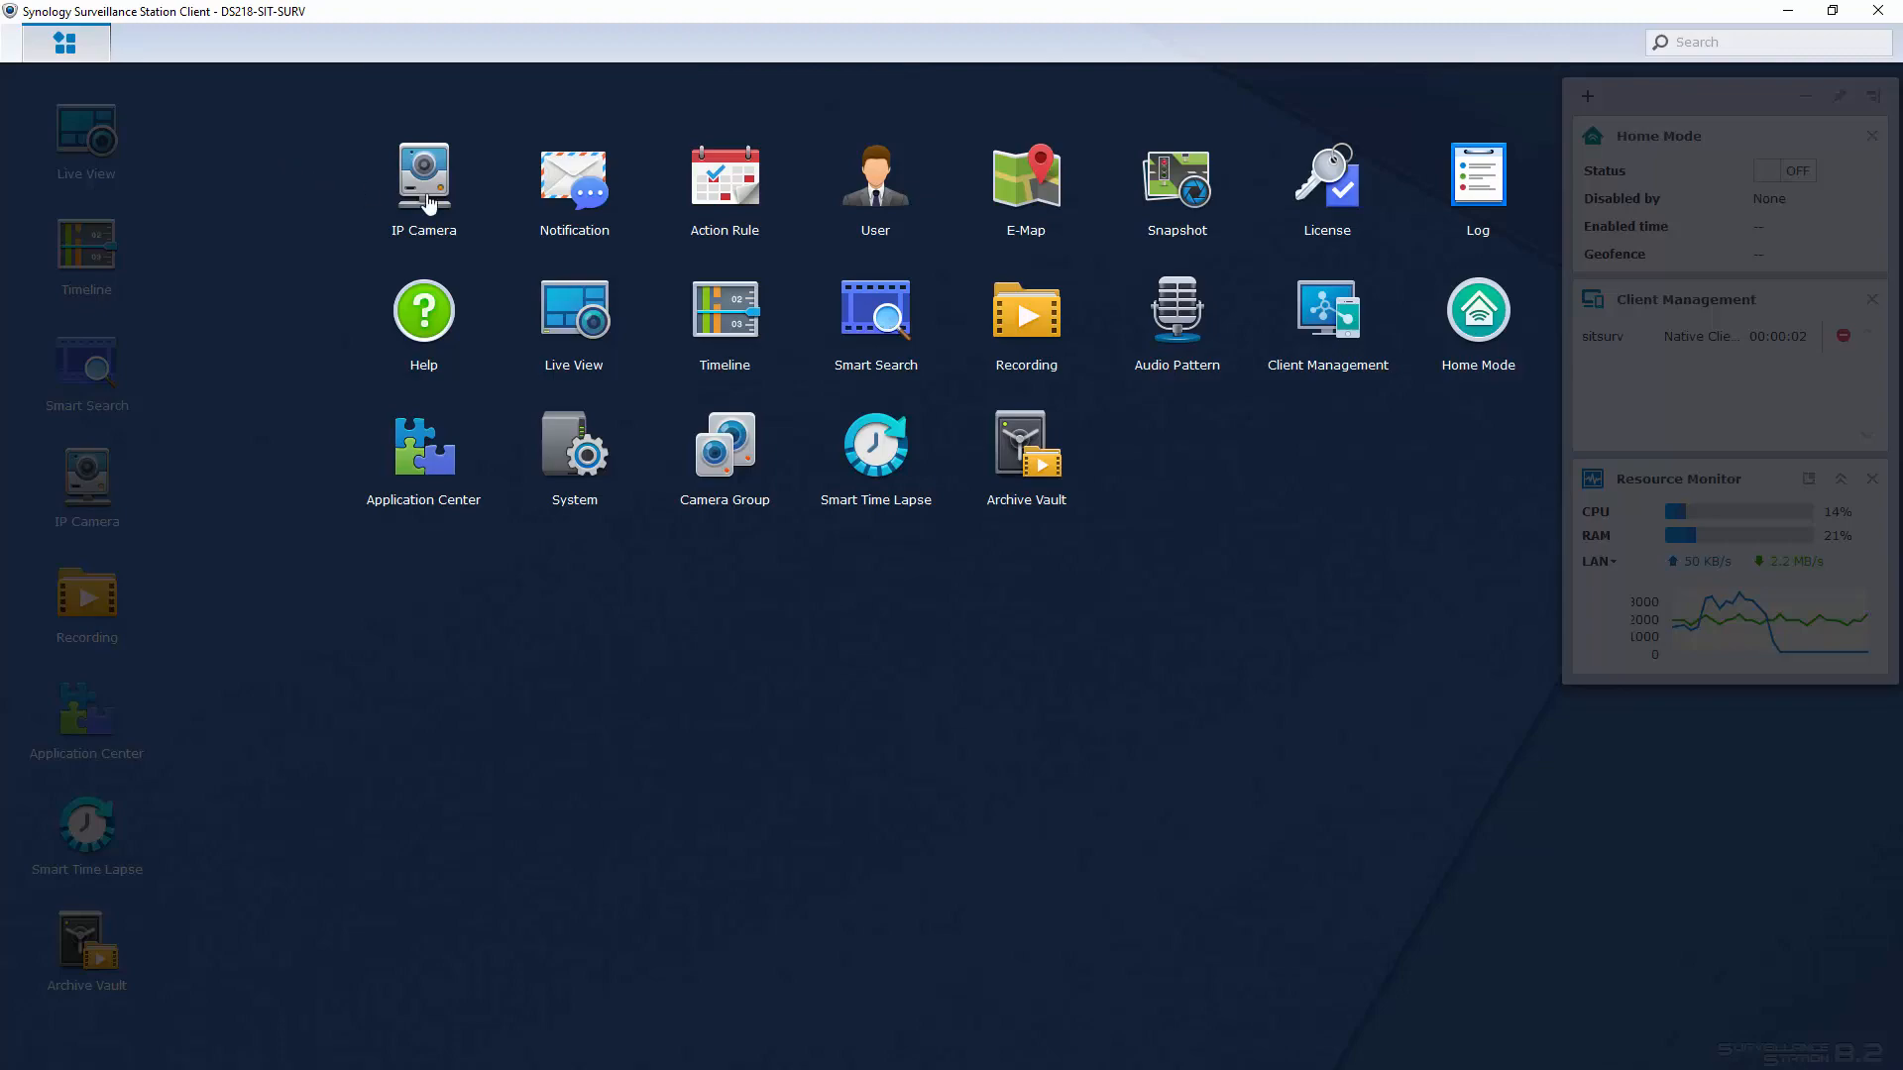
Open E-Map and start a new e-map named Layout House
{"action": "left_click", "coordinate": [1015, 197]}
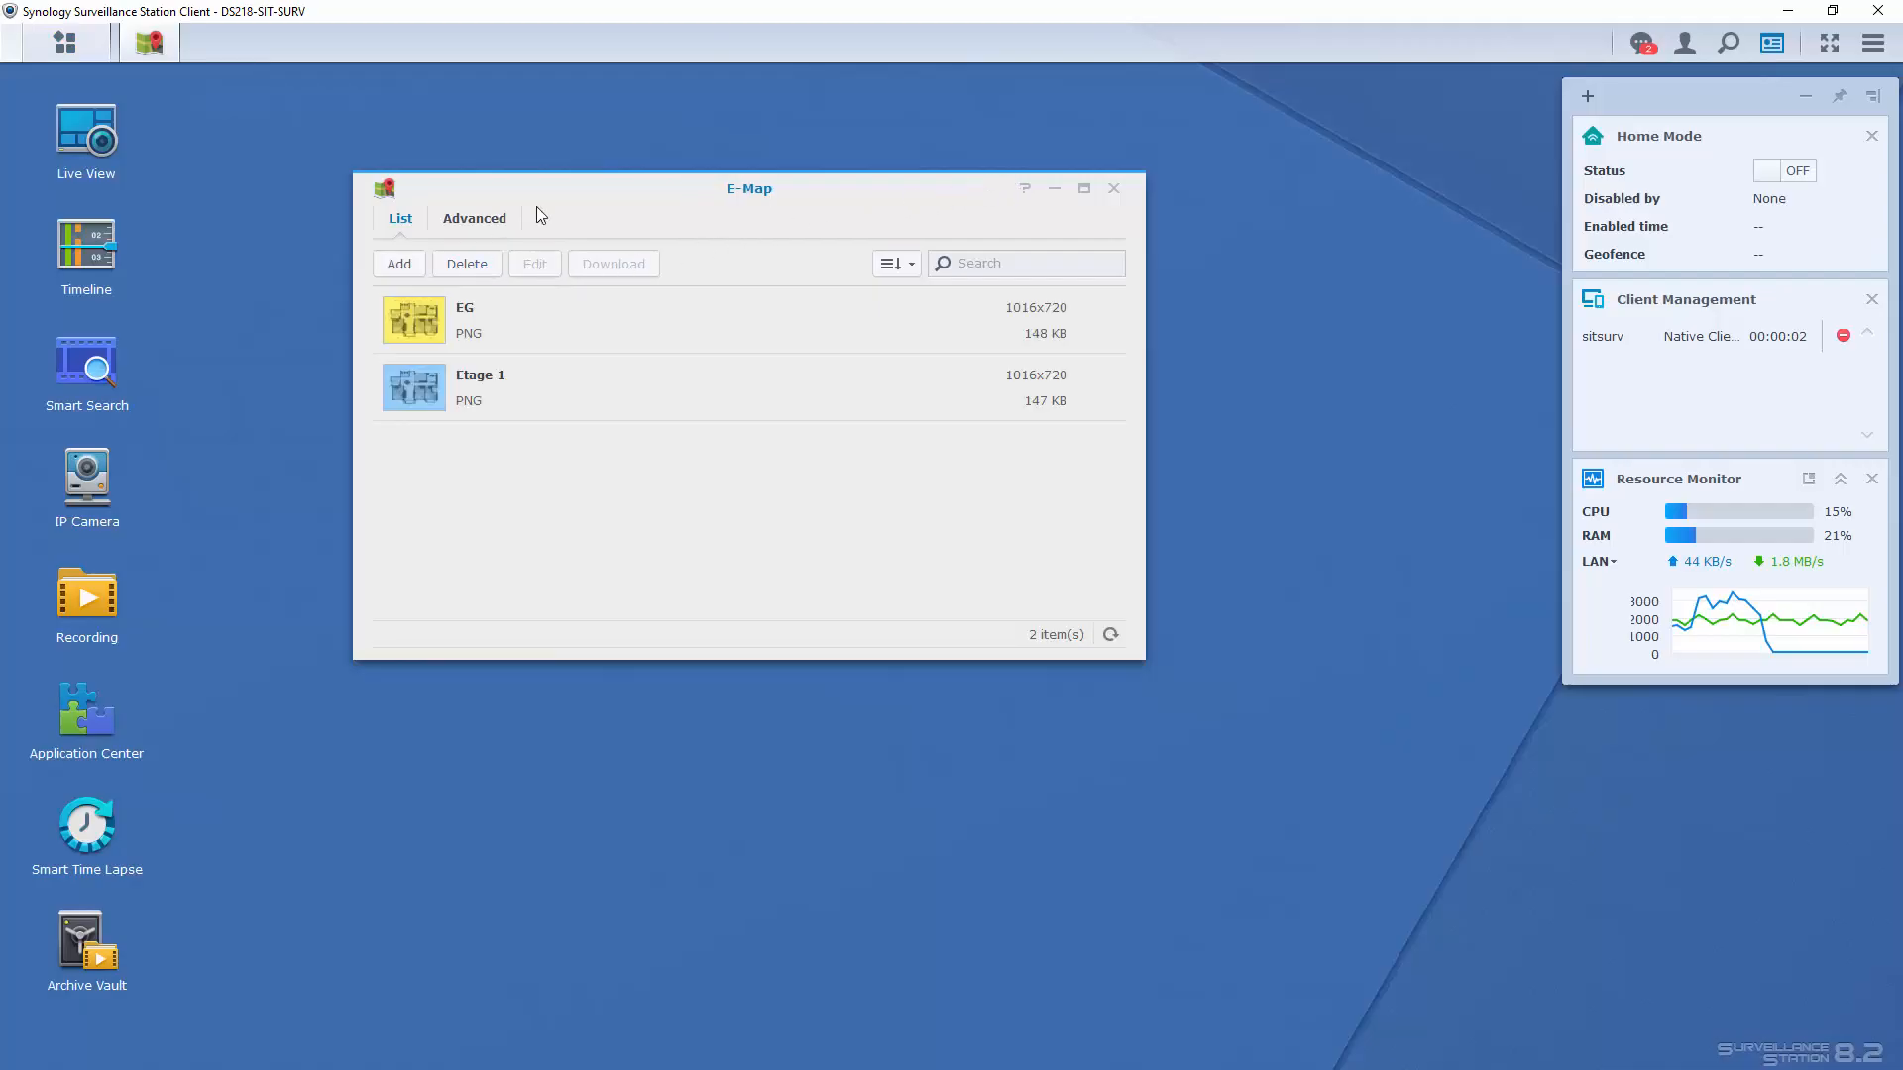
{"action": "left_click_drag", "start_coordinate": [574, 191], "coordinate": [801, 187]}
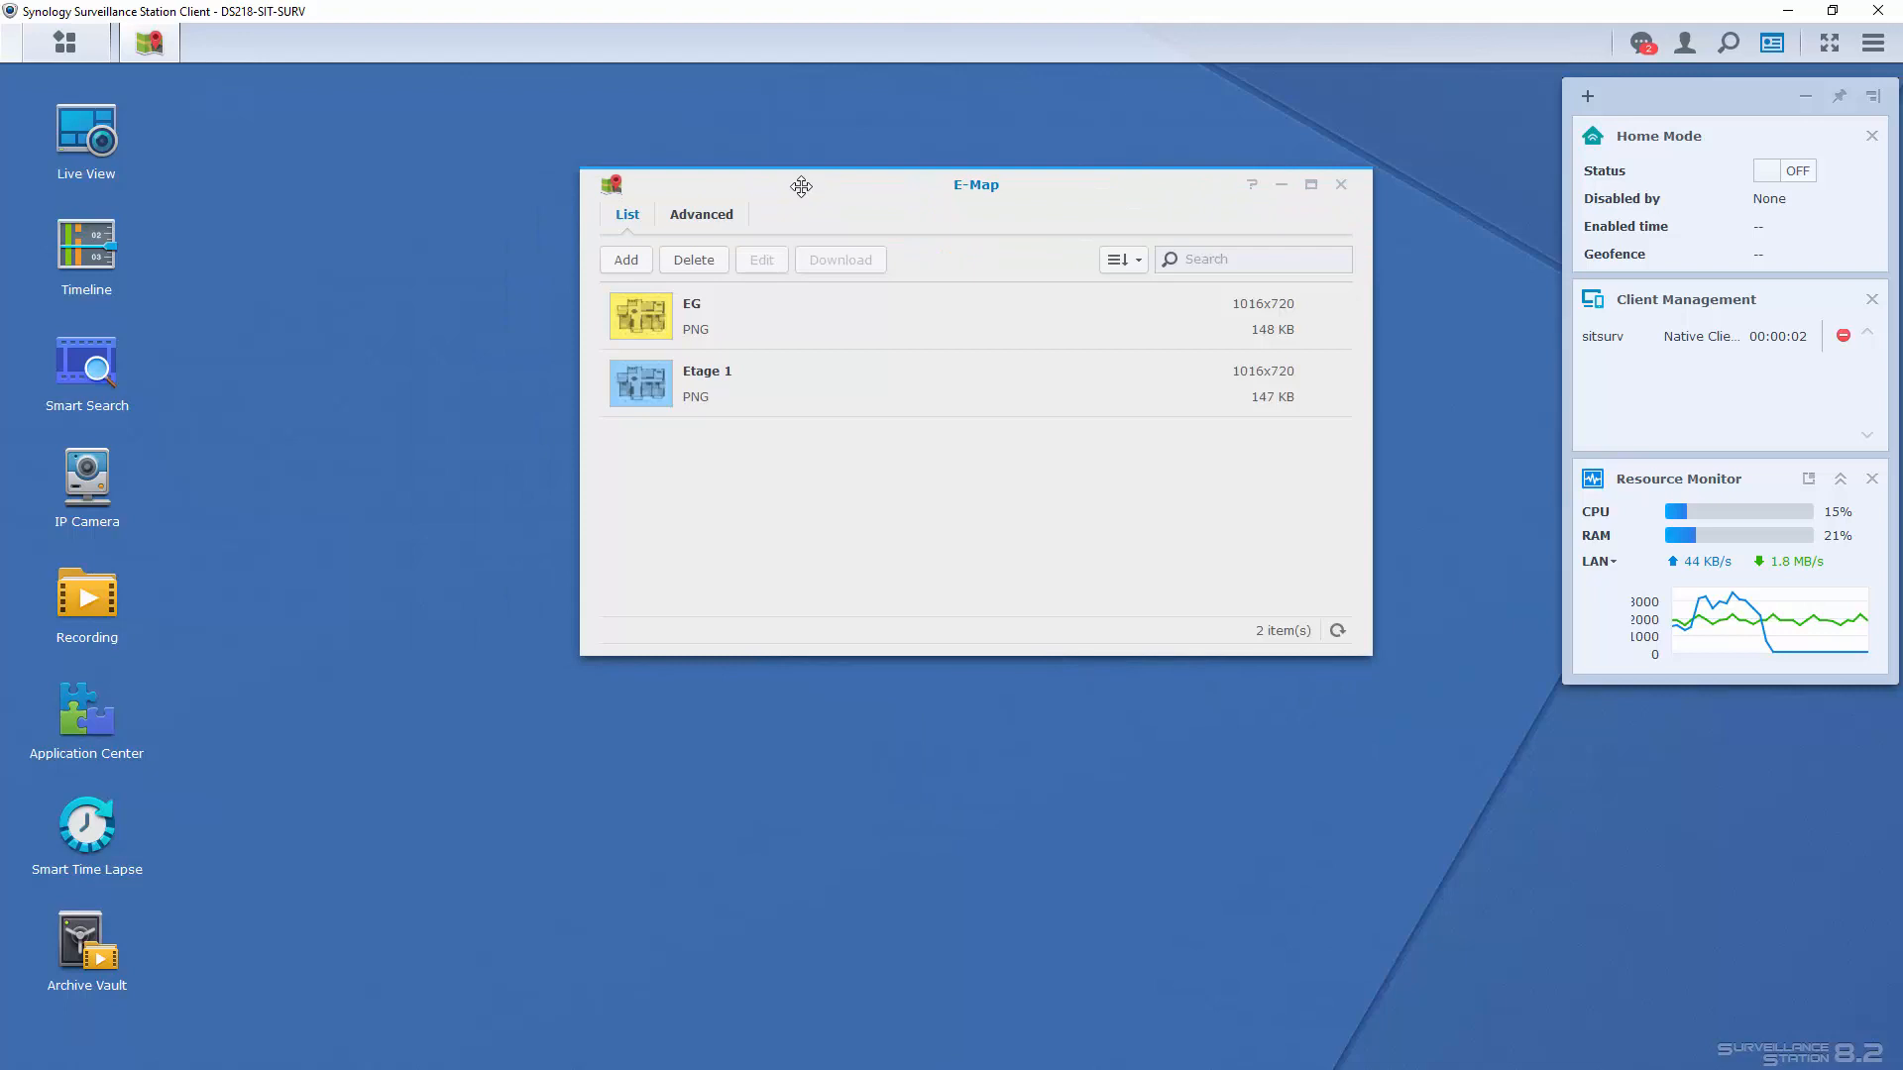
{"action": "left_click", "coordinate": [639, 264]}
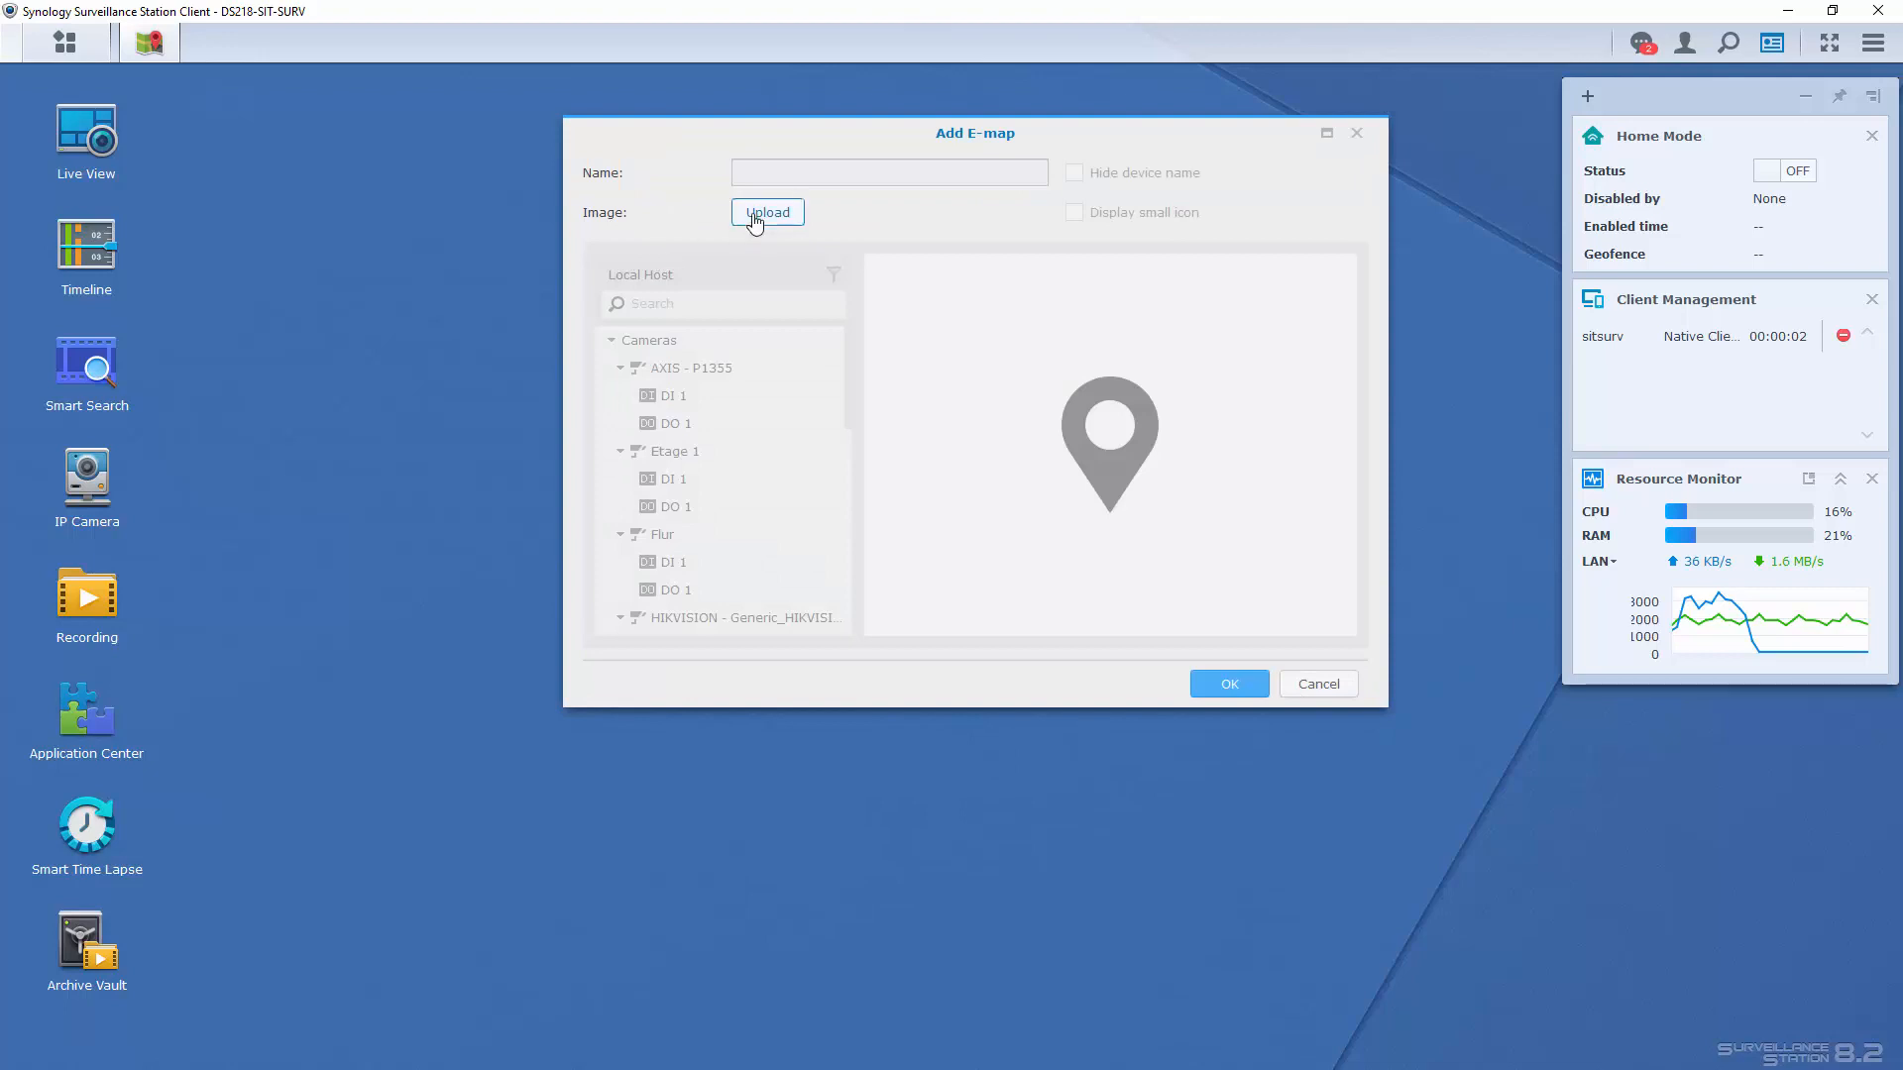
{"action": "left_click", "coordinate": [785, 174]}
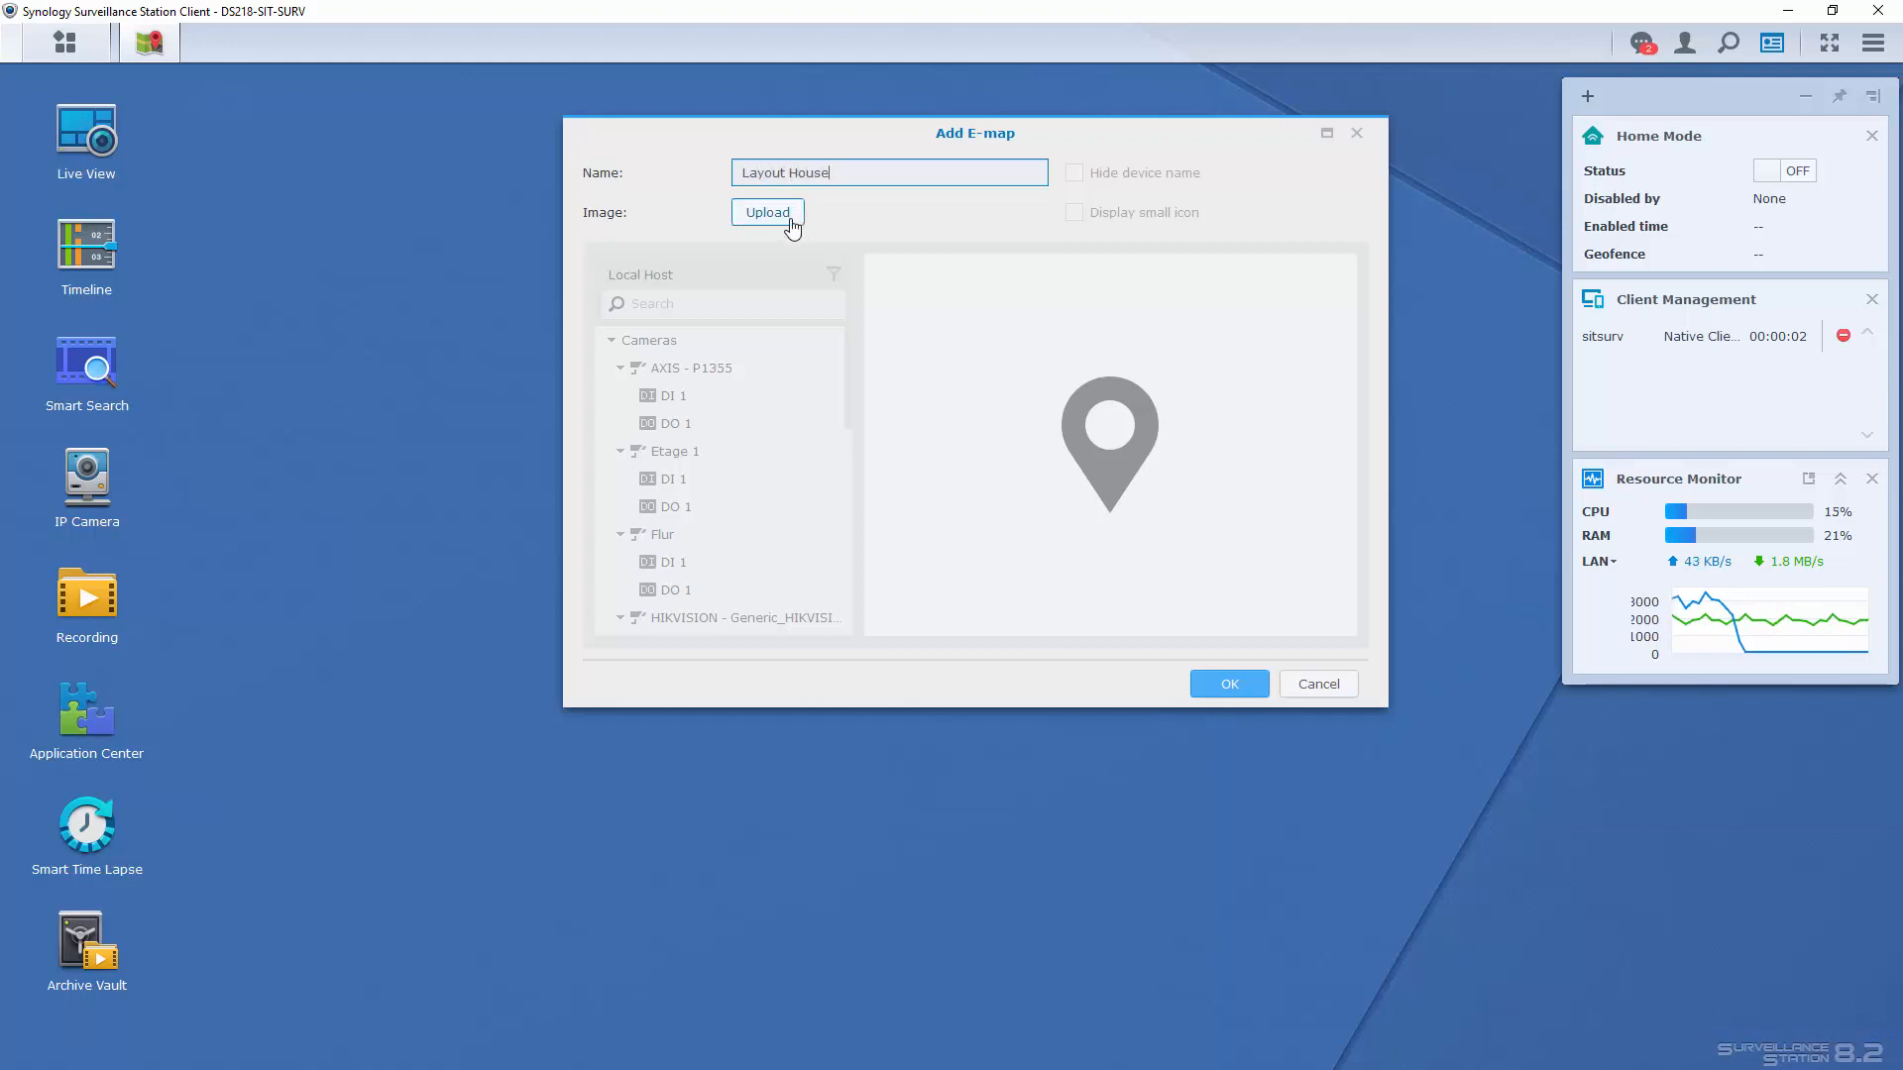
Upload Emap.png from the Desktop folder as the new e-map's image
{"action": "left_click", "coordinate": [783, 212]}
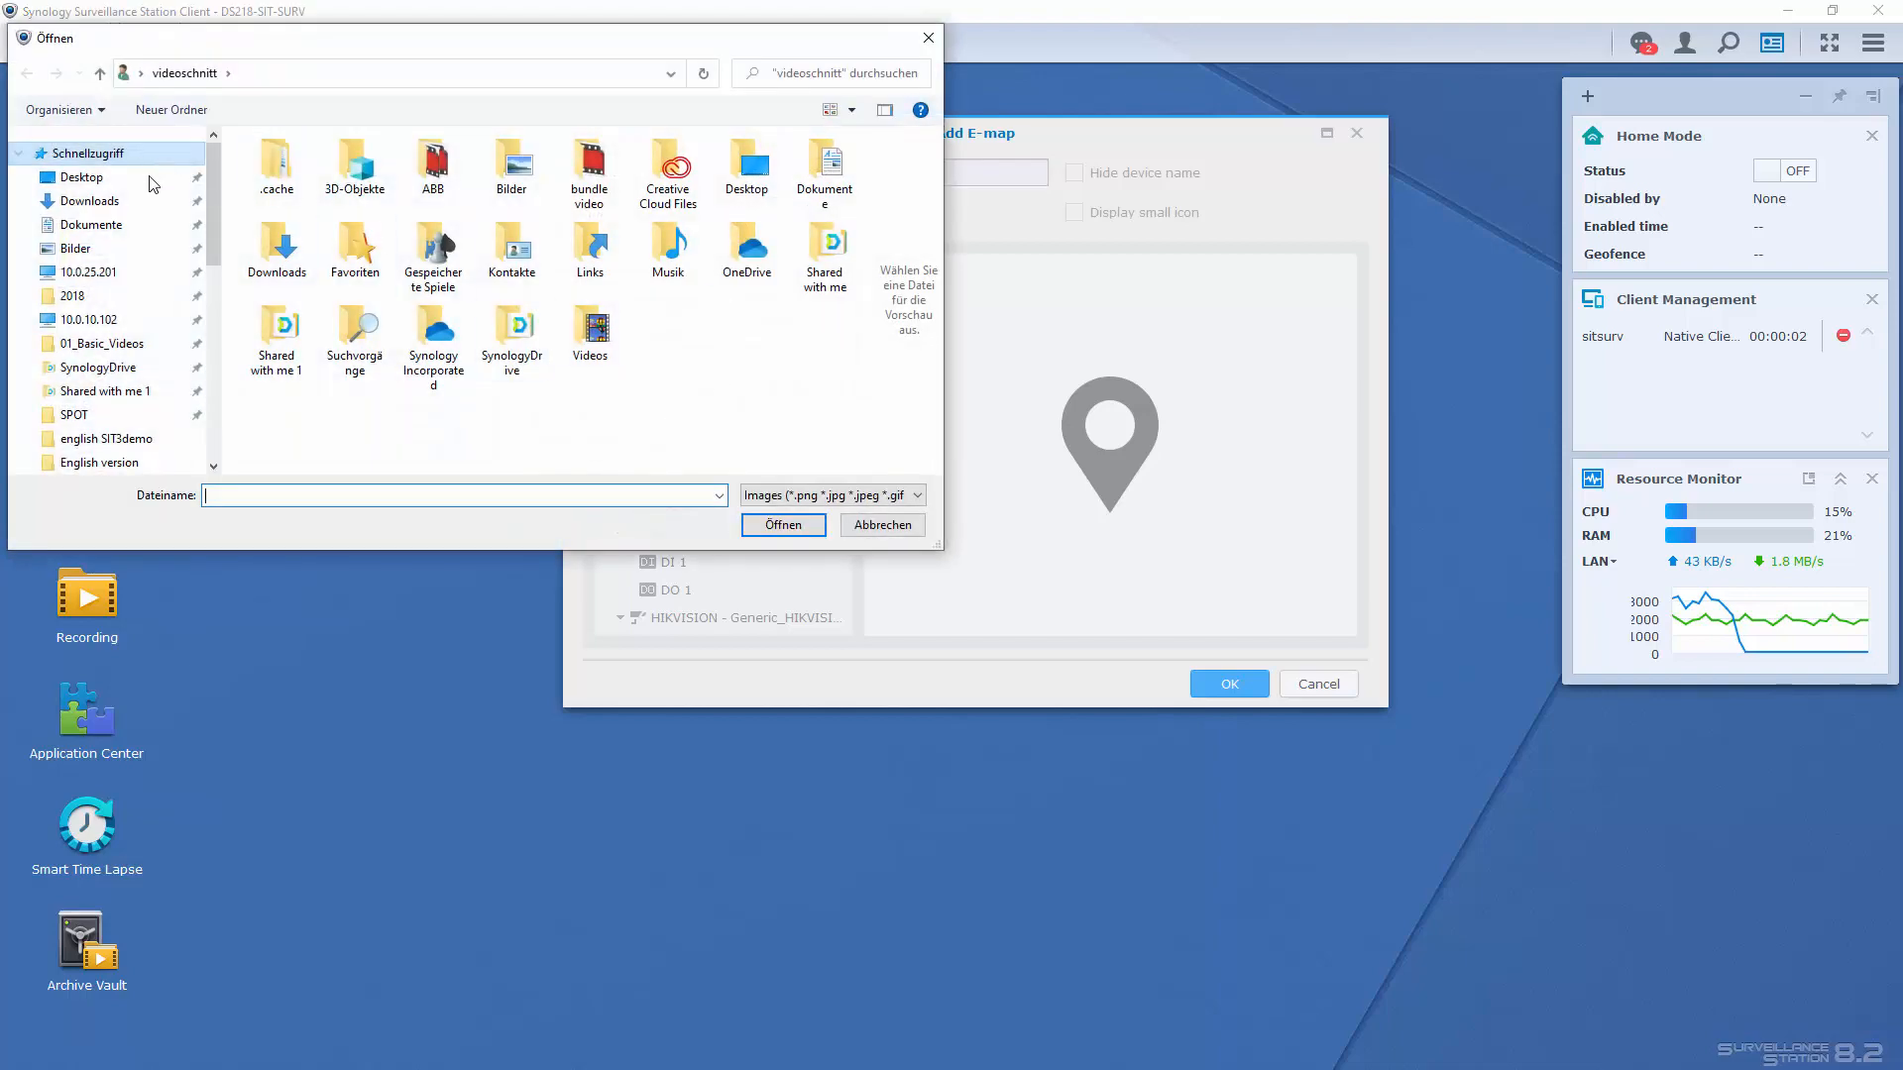
{"action": "left_click", "coordinate": [79, 177]}
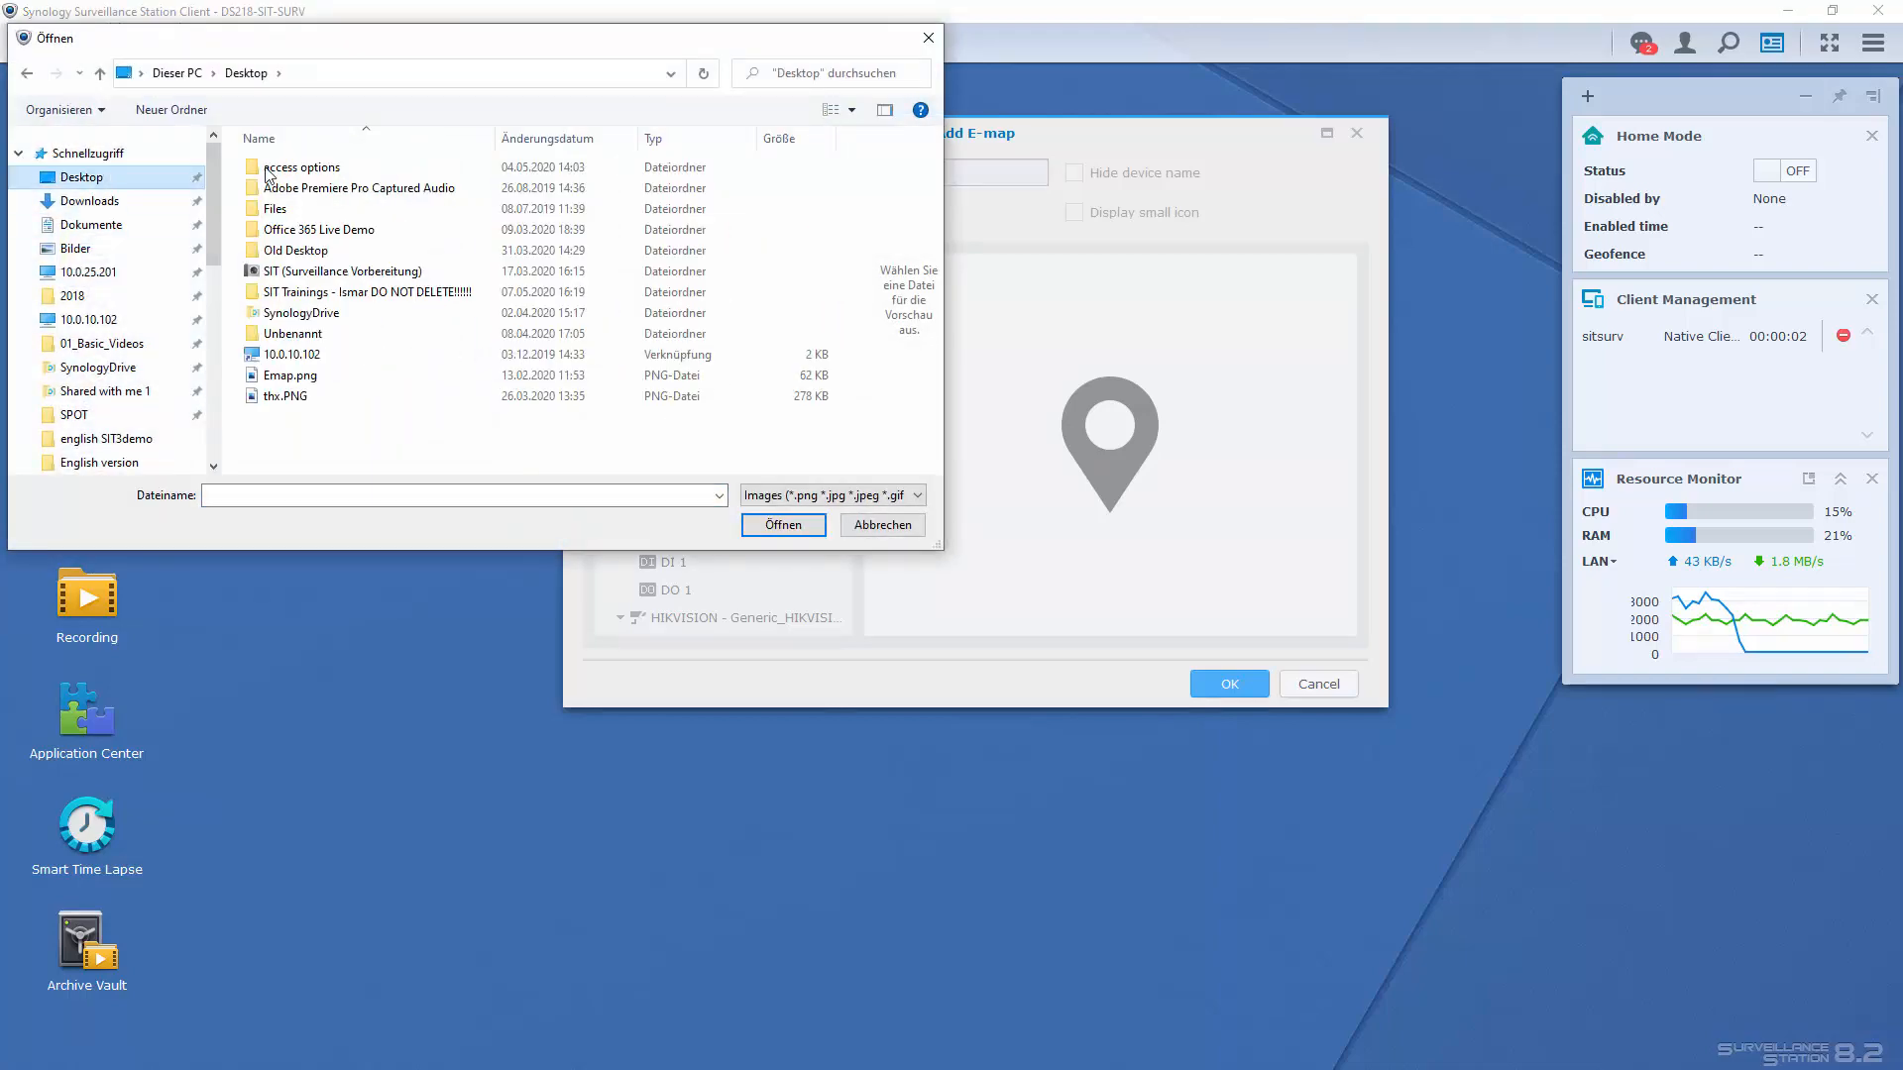
{"action": "left_click", "coordinate": [386, 381]}
{"action": "left_click", "coordinate": [386, 381]}
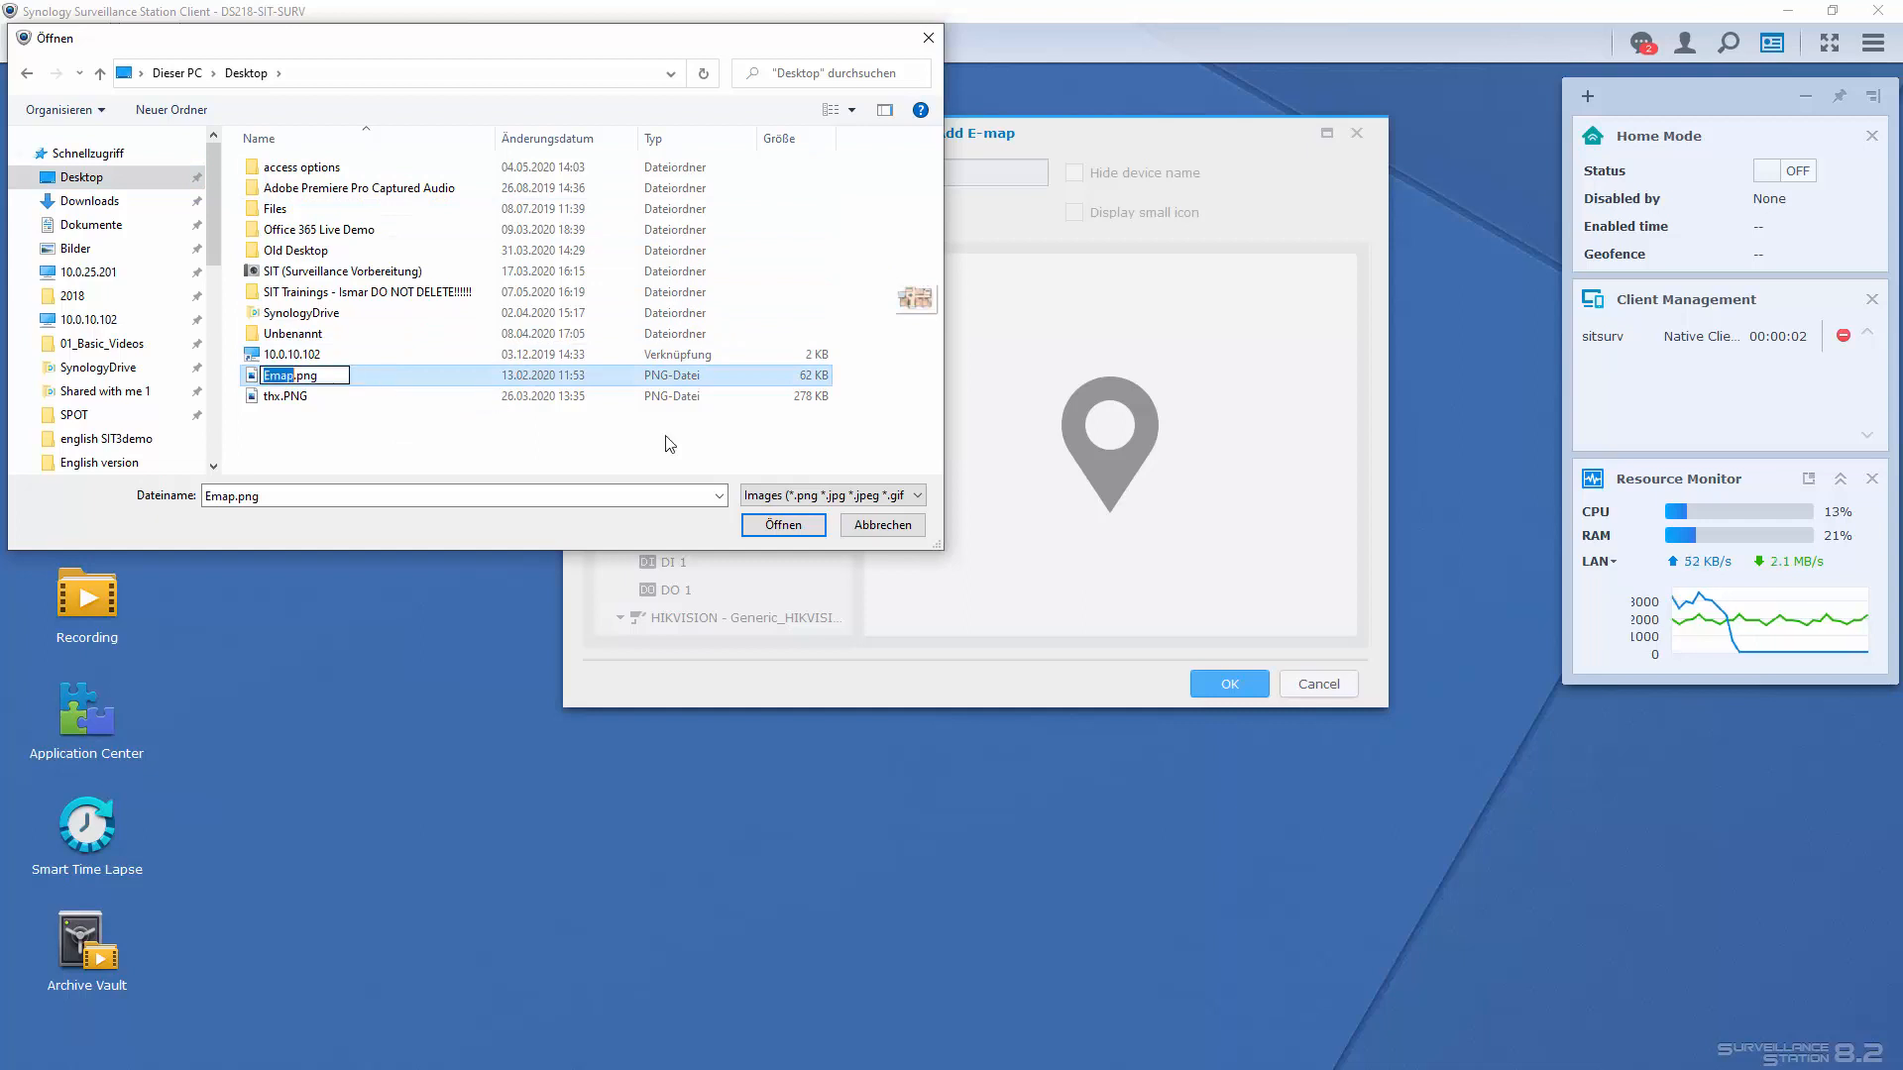
{"action": "left_click", "coordinate": [788, 530]}
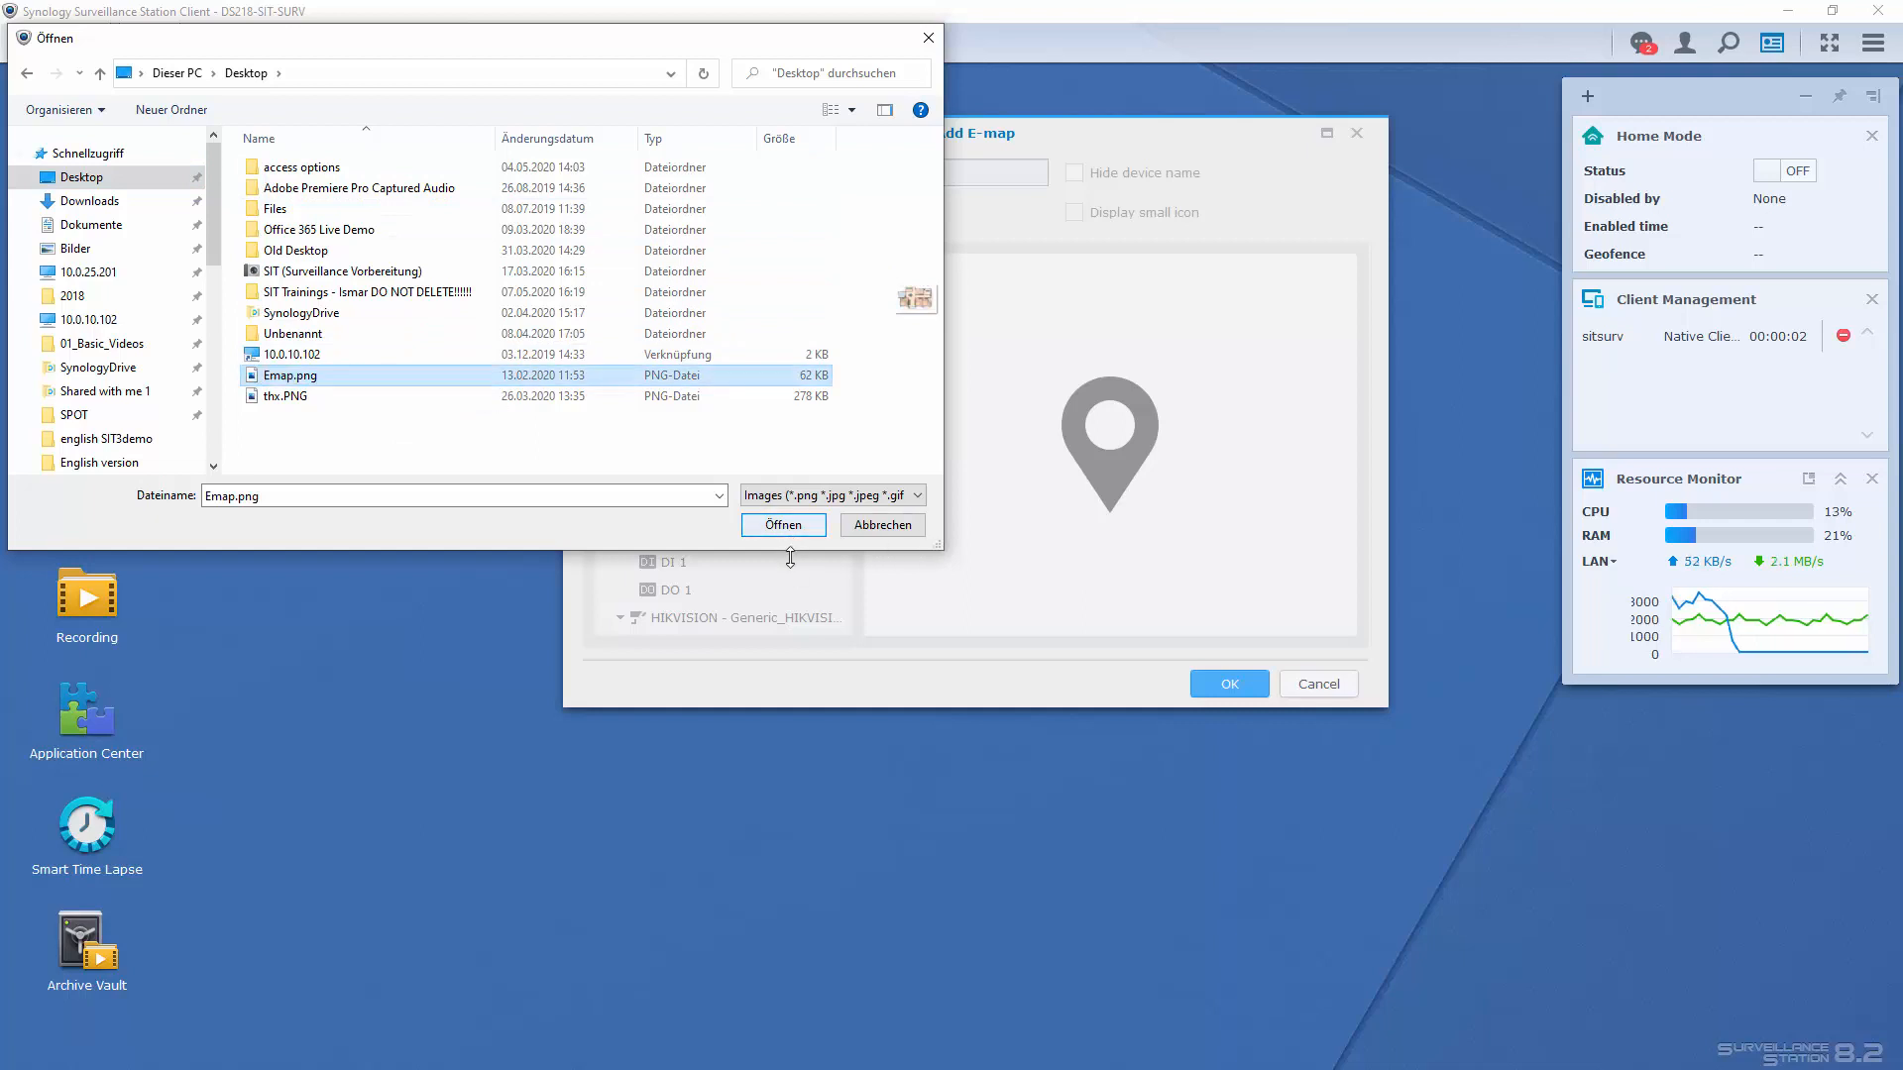
{"action": "left_click", "coordinate": [783, 525]}
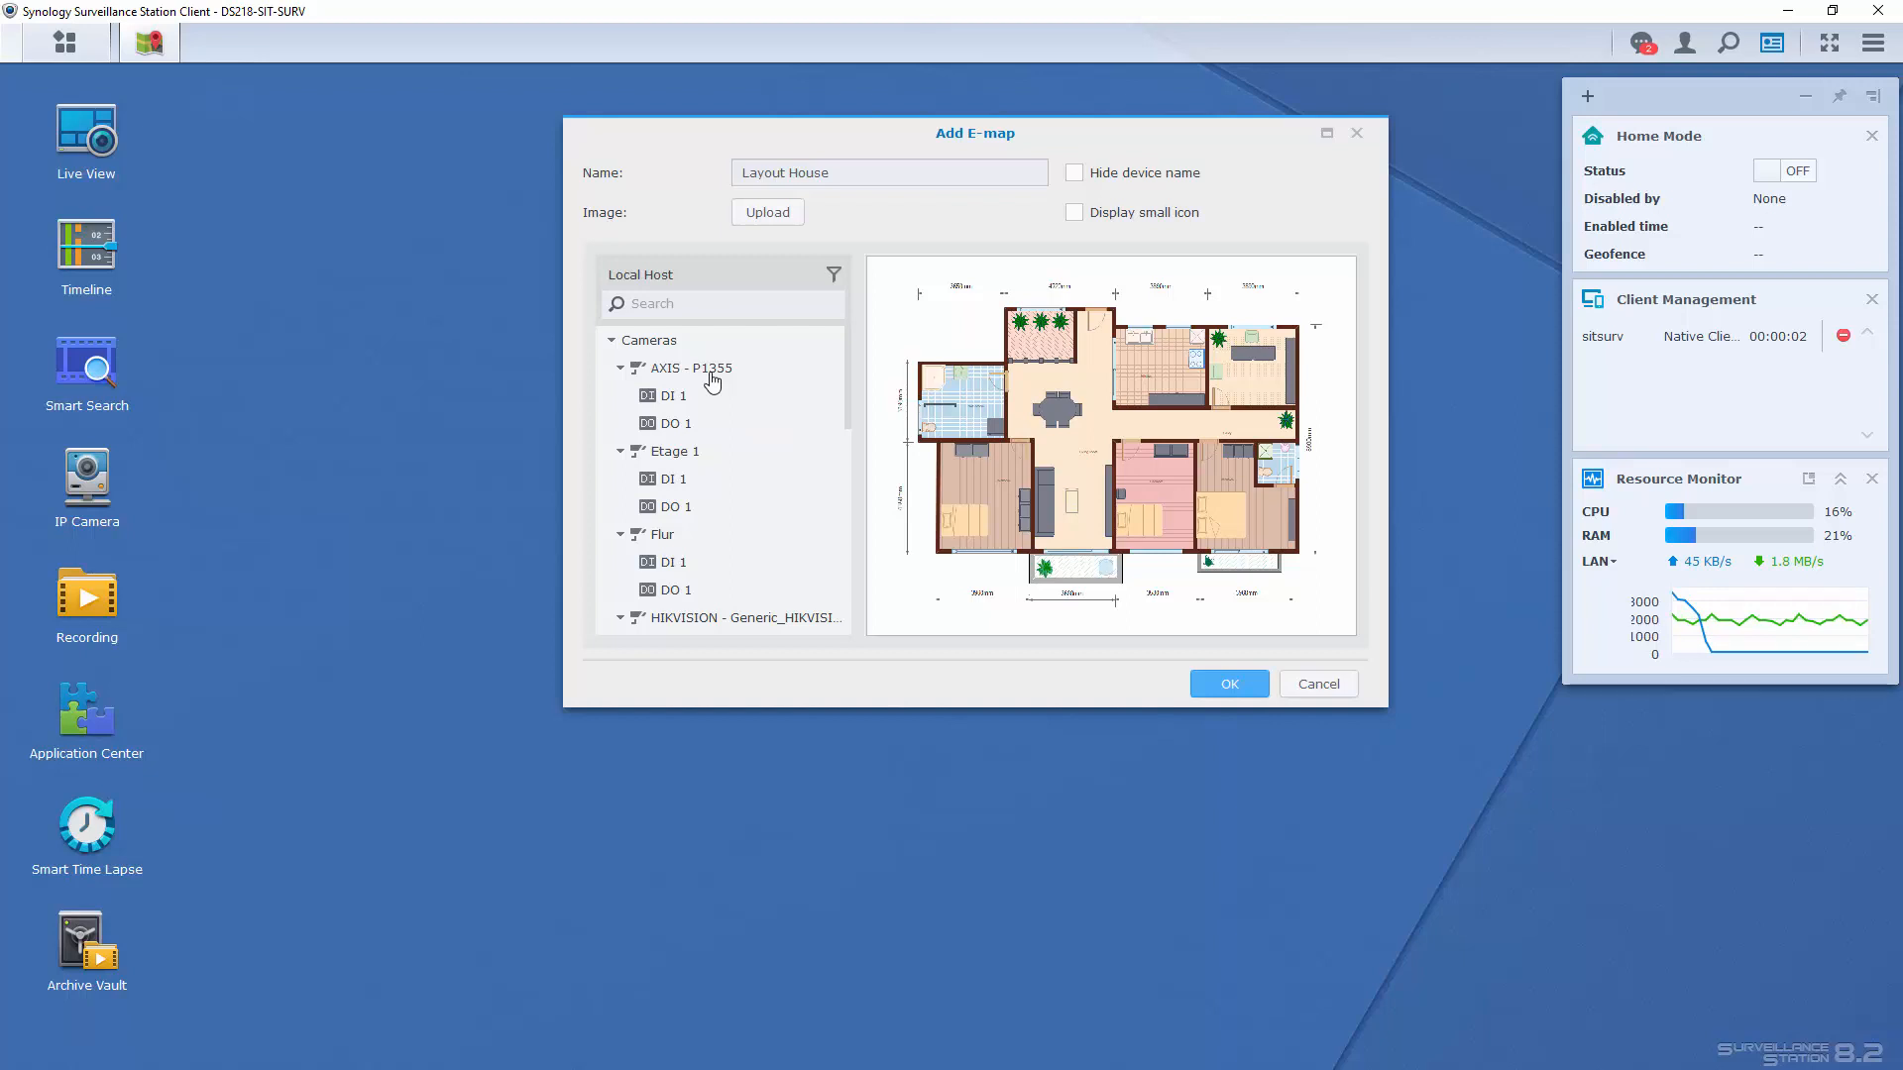
Place AXIS - P1355 in the floor plan's right corridor, HIKVISION - Generic_HIKVISION in the dining area and ONVIF Camera in the living room, saving the e-map
{"action": "left_click_drag", "start_coordinate": [716, 380], "coordinate": [1276, 434]}
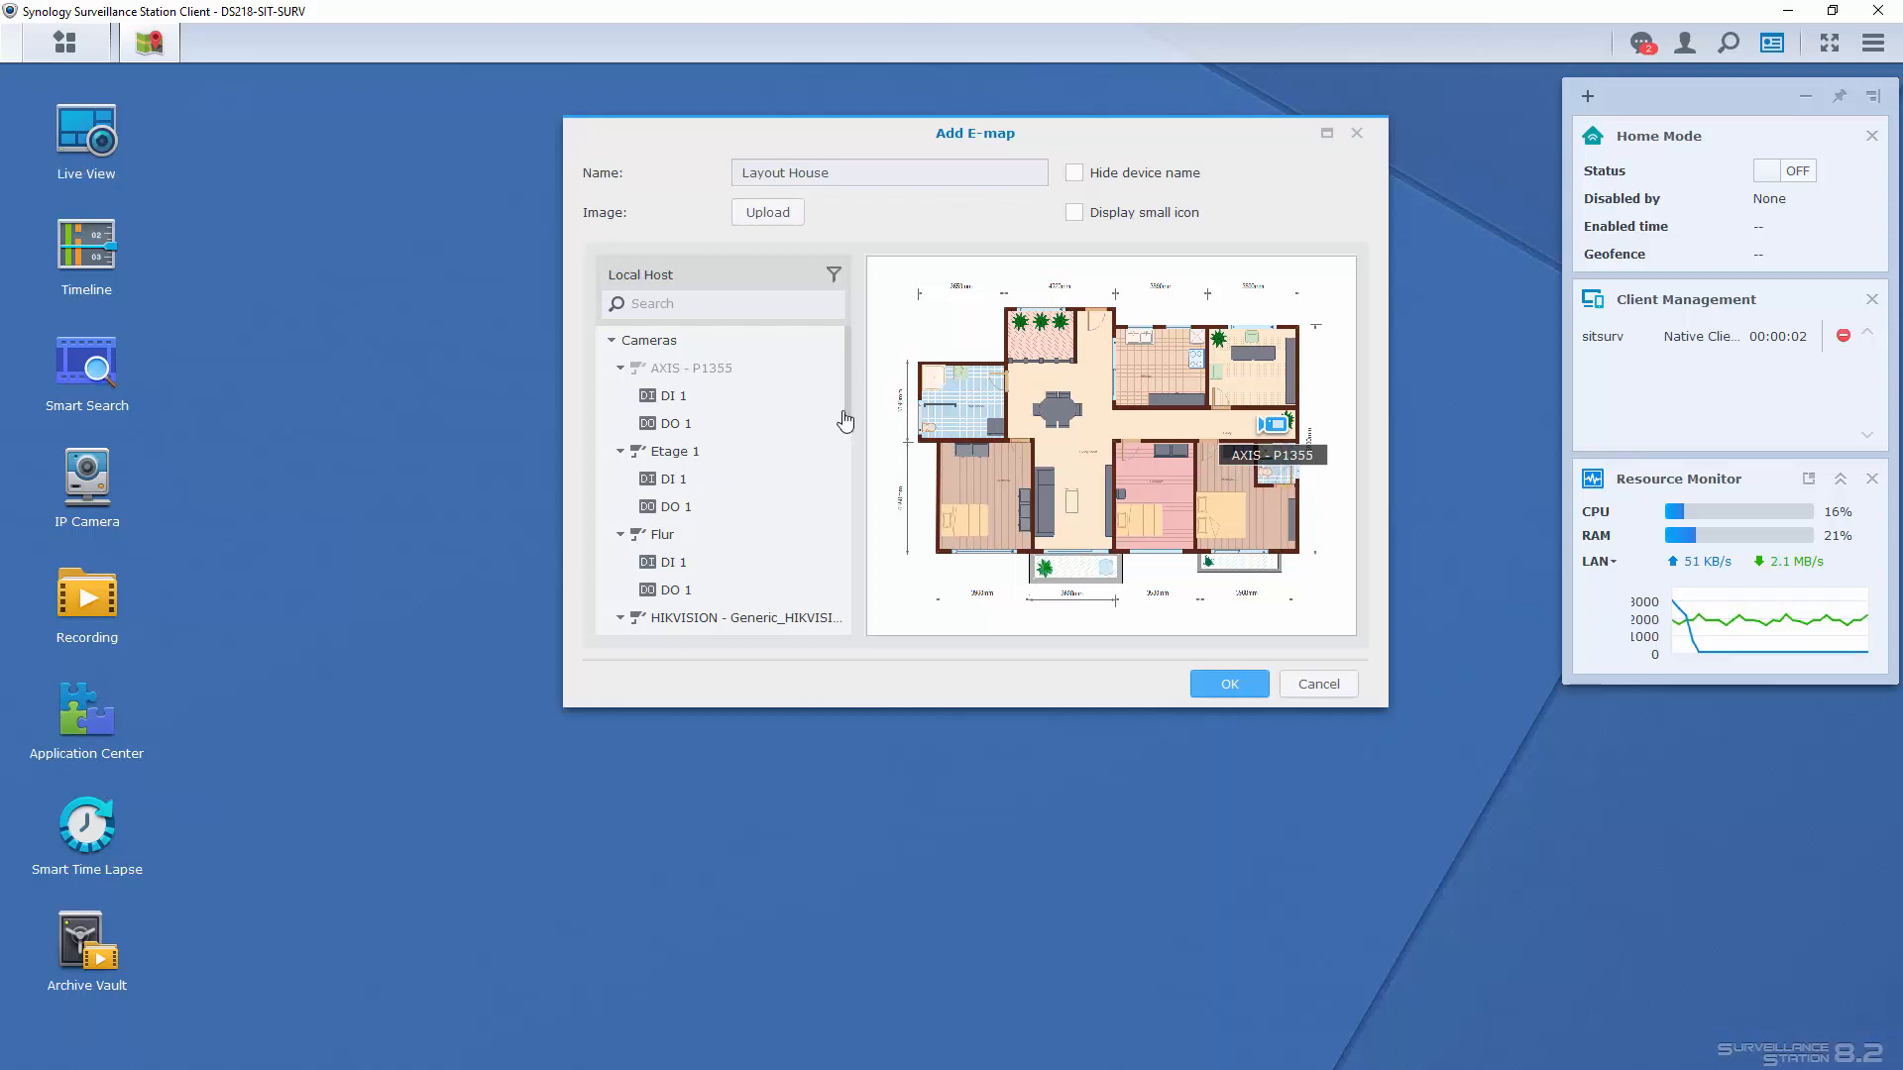
{"action": "left_click_drag", "start_coordinate": [847, 368], "coordinate": [849, 407]}
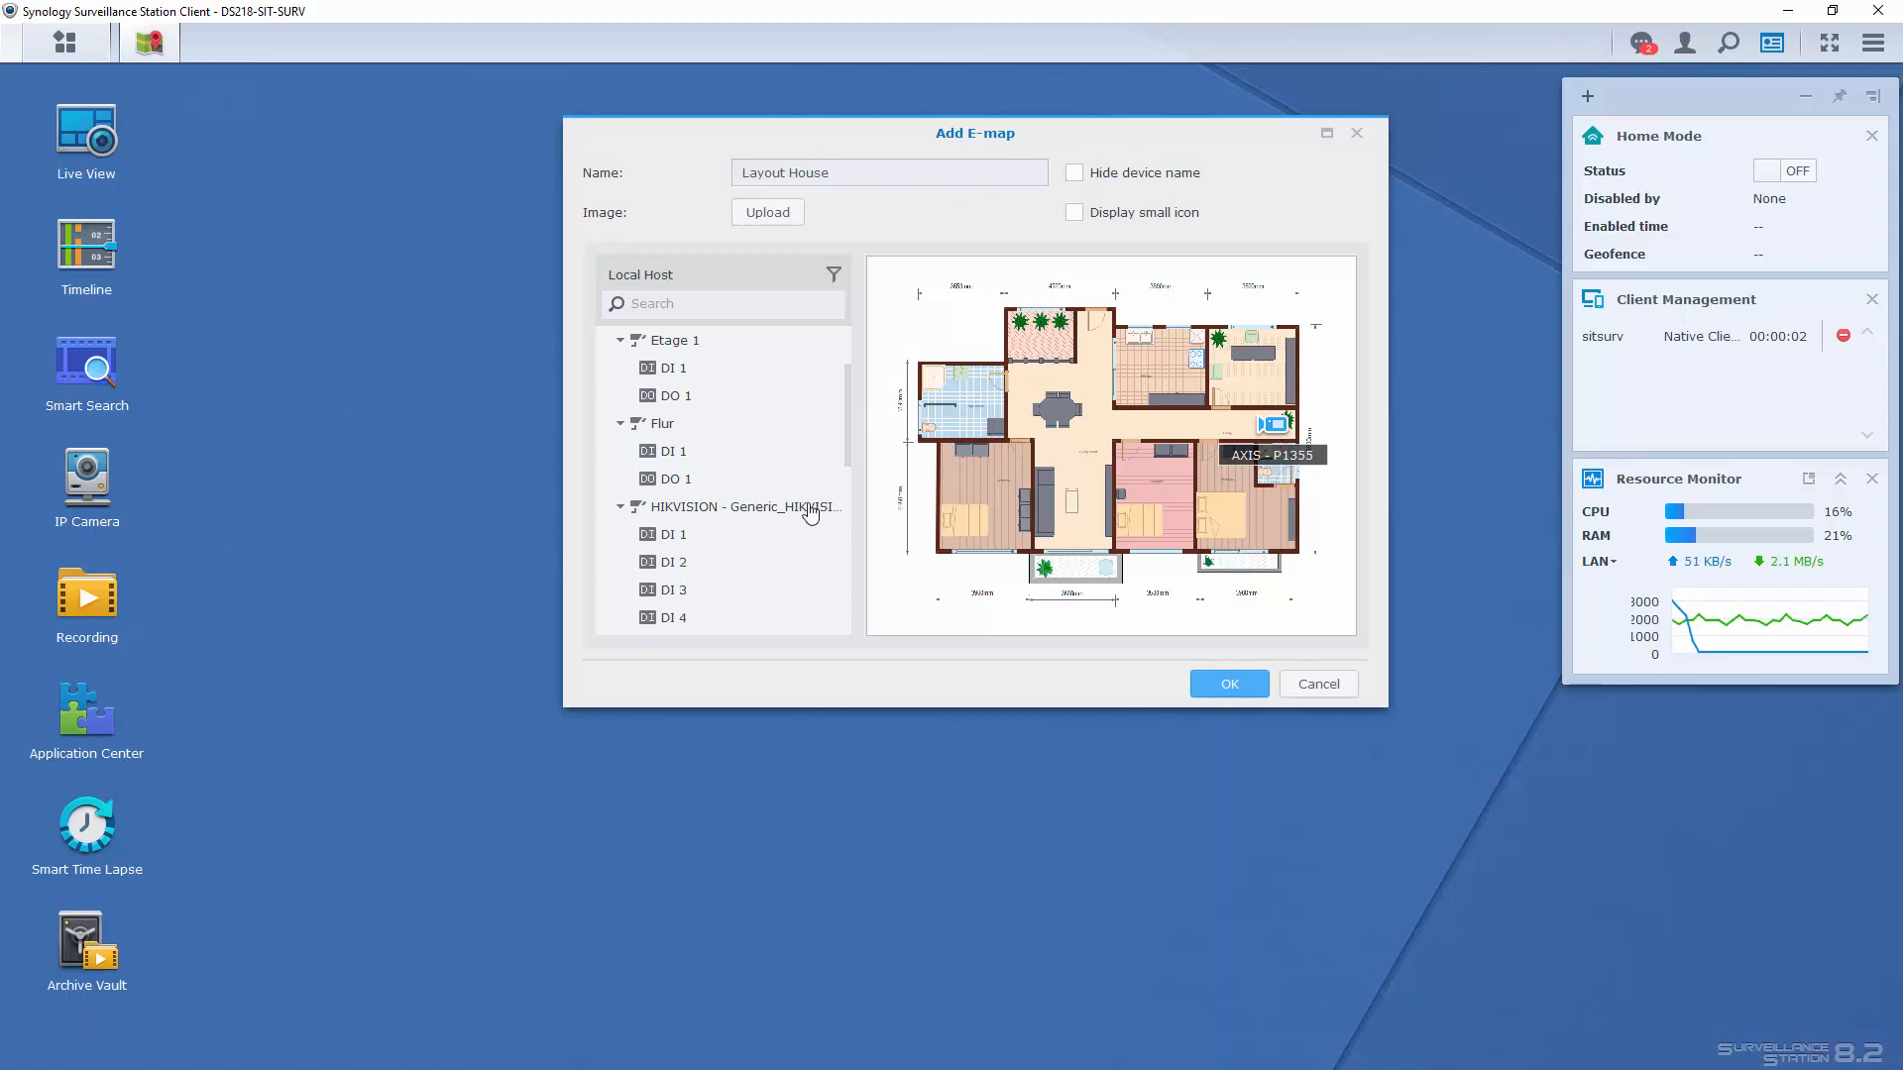
{"action": "left_click_drag", "start_coordinate": [750, 516], "coordinate": [1033, 388]}
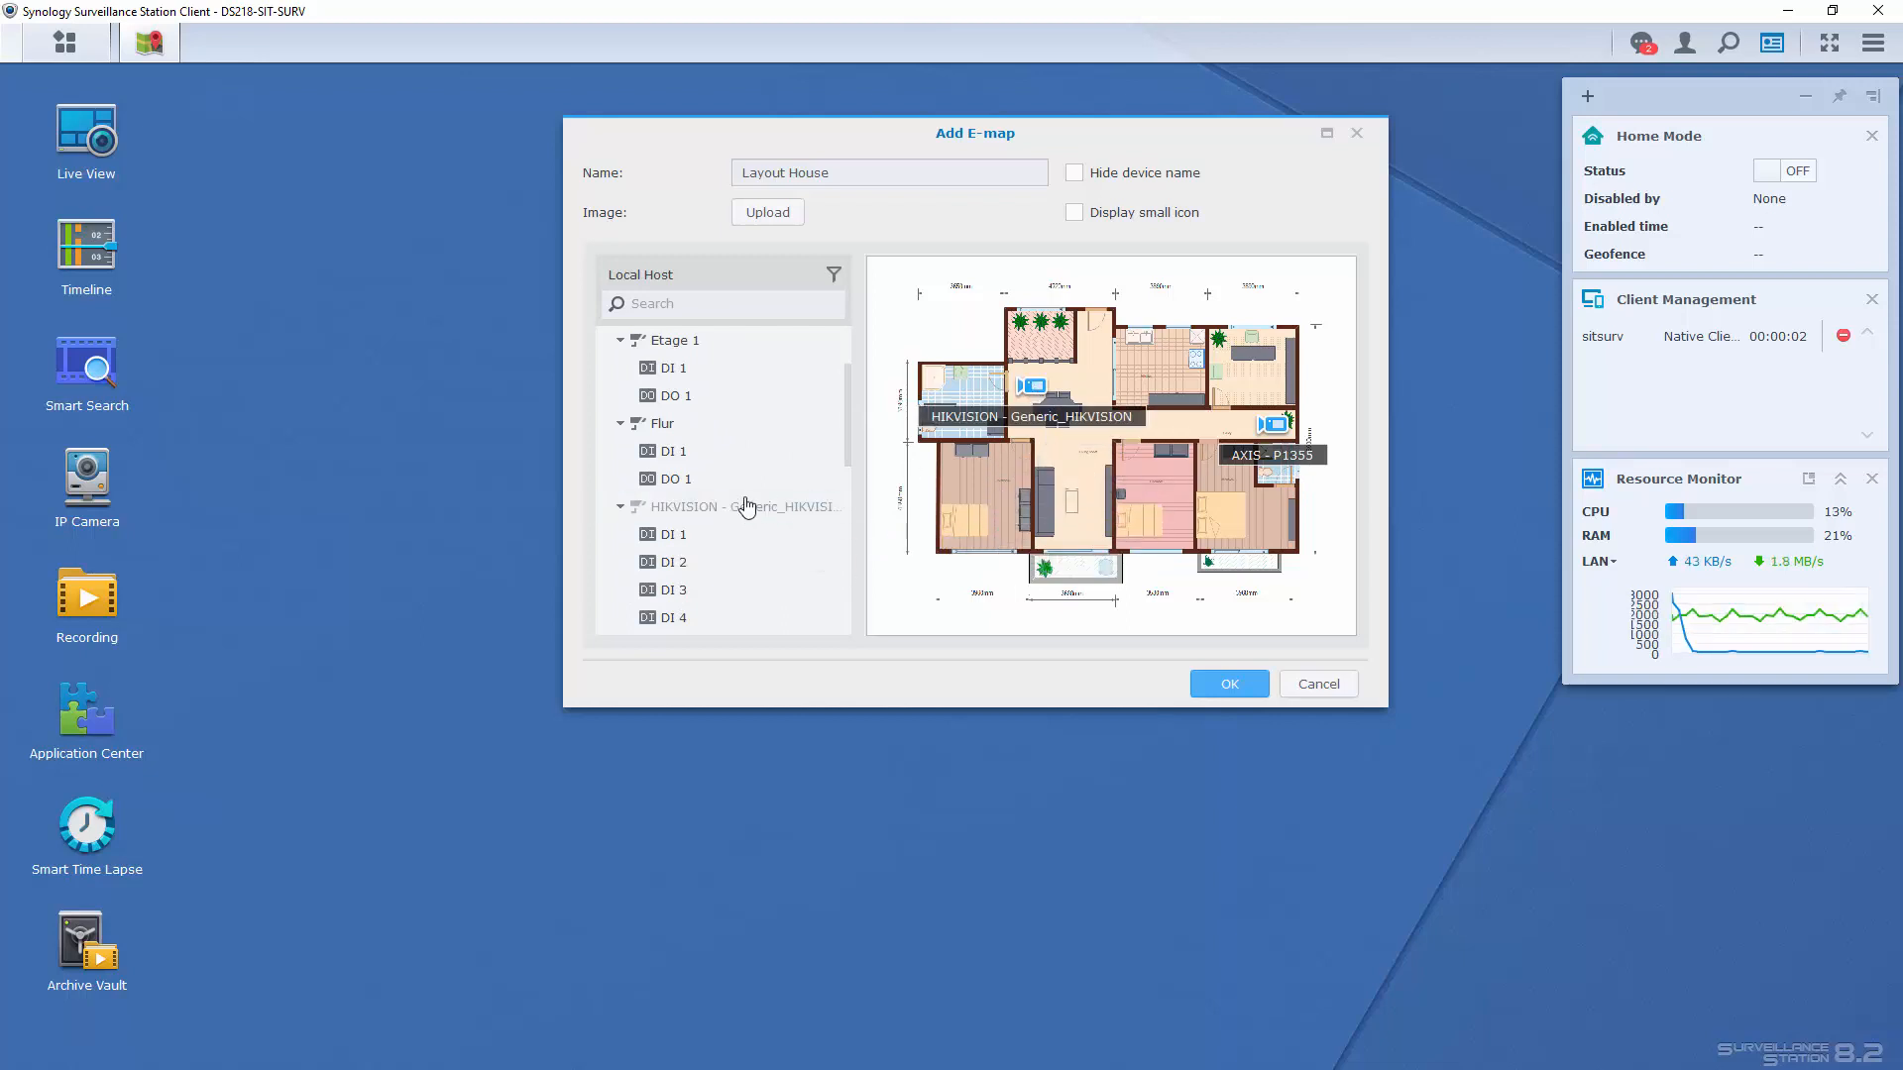
{"action": "scroll", "coordinate": [747, 508], "scroll_direction": "down", "scroll_amount": 5}
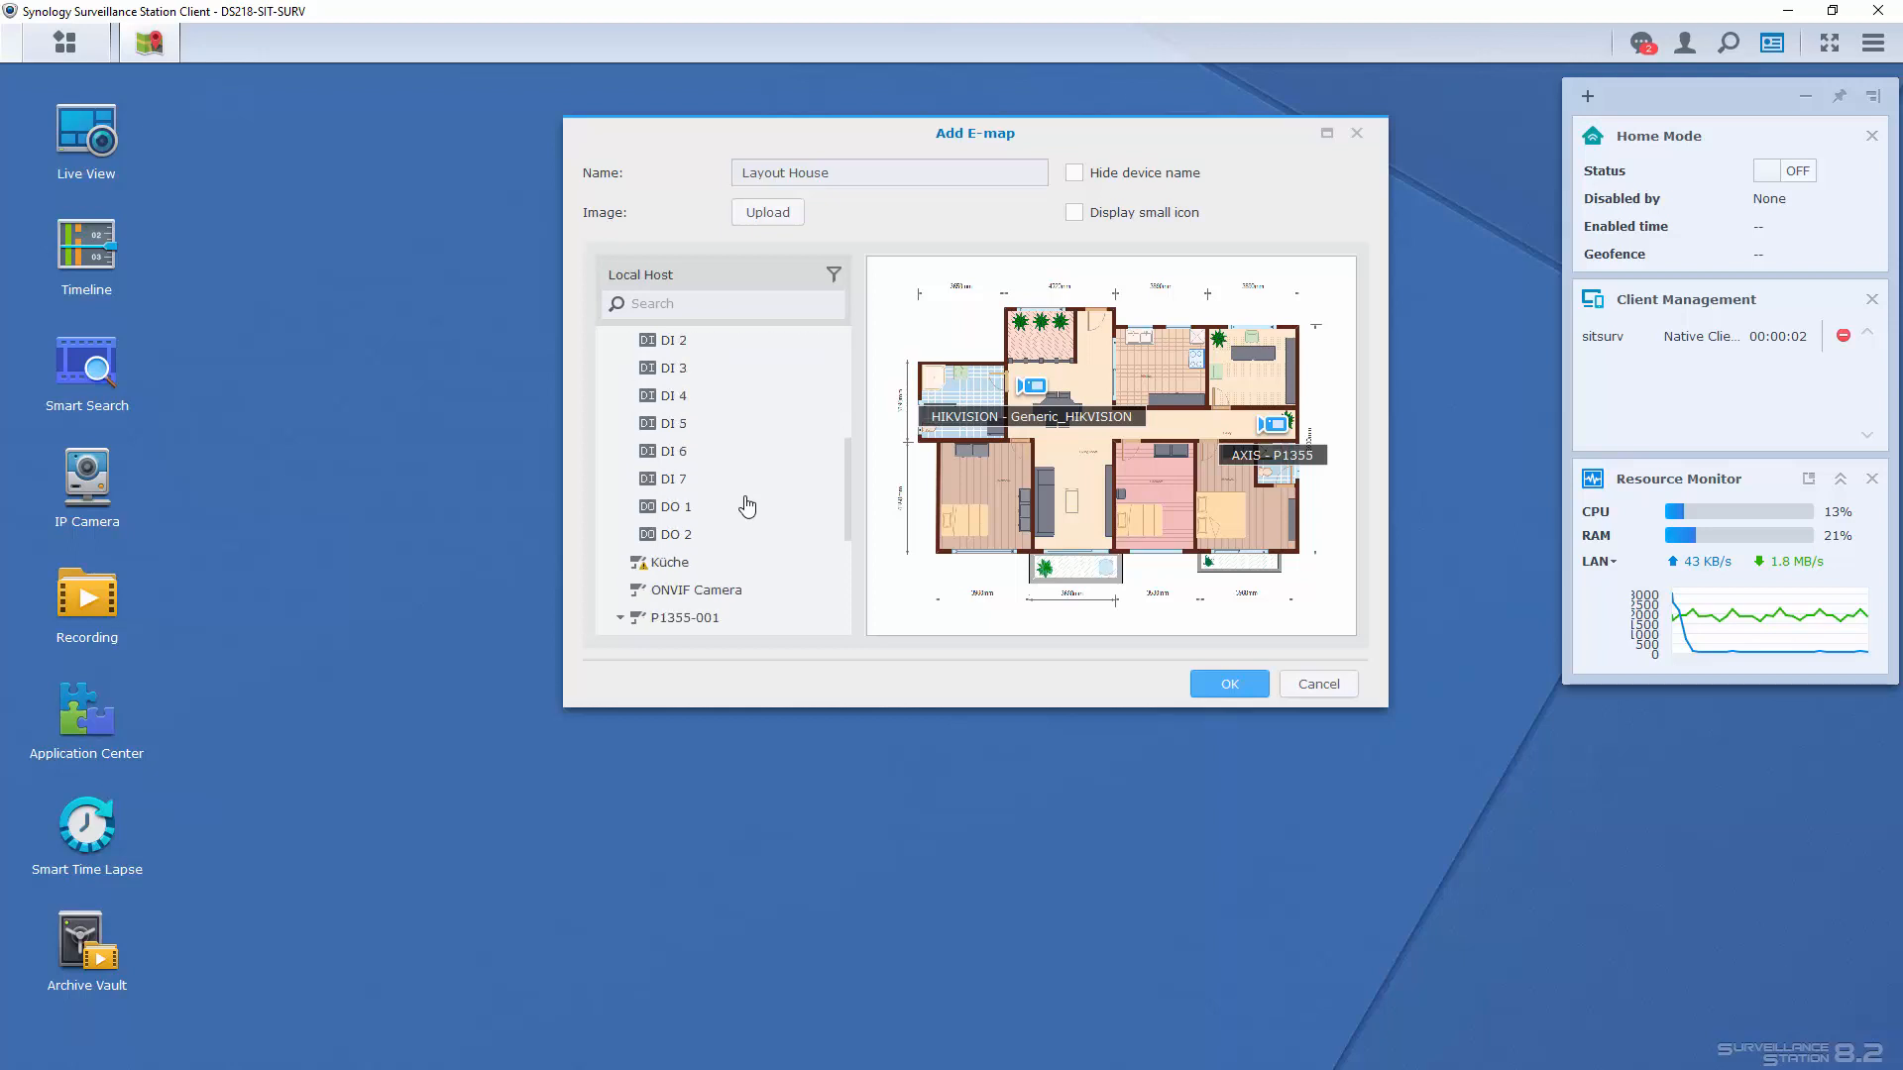
{"action": "left_click_drag", "start_coordinate": [750, 562], "coordinate": [1076, 519]}
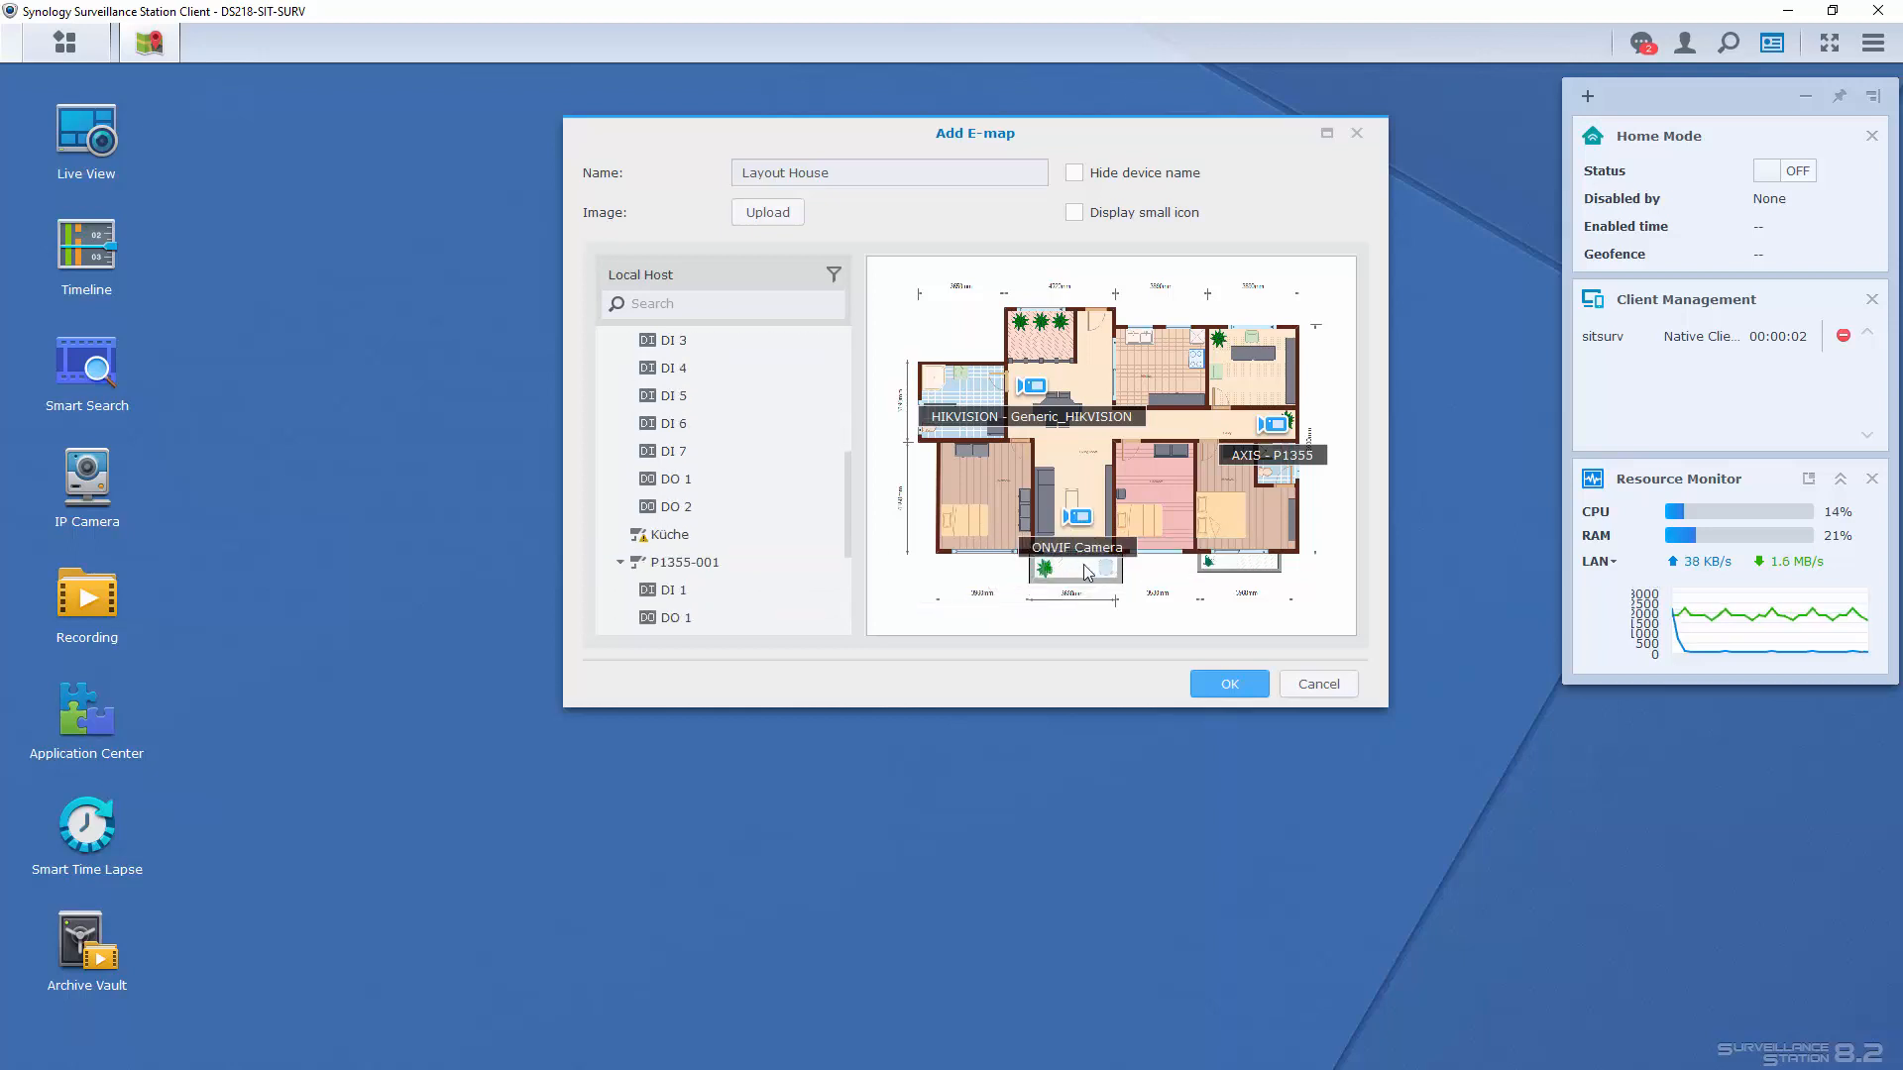
{"action": "left_click", "coordinate": [1245, 696]}
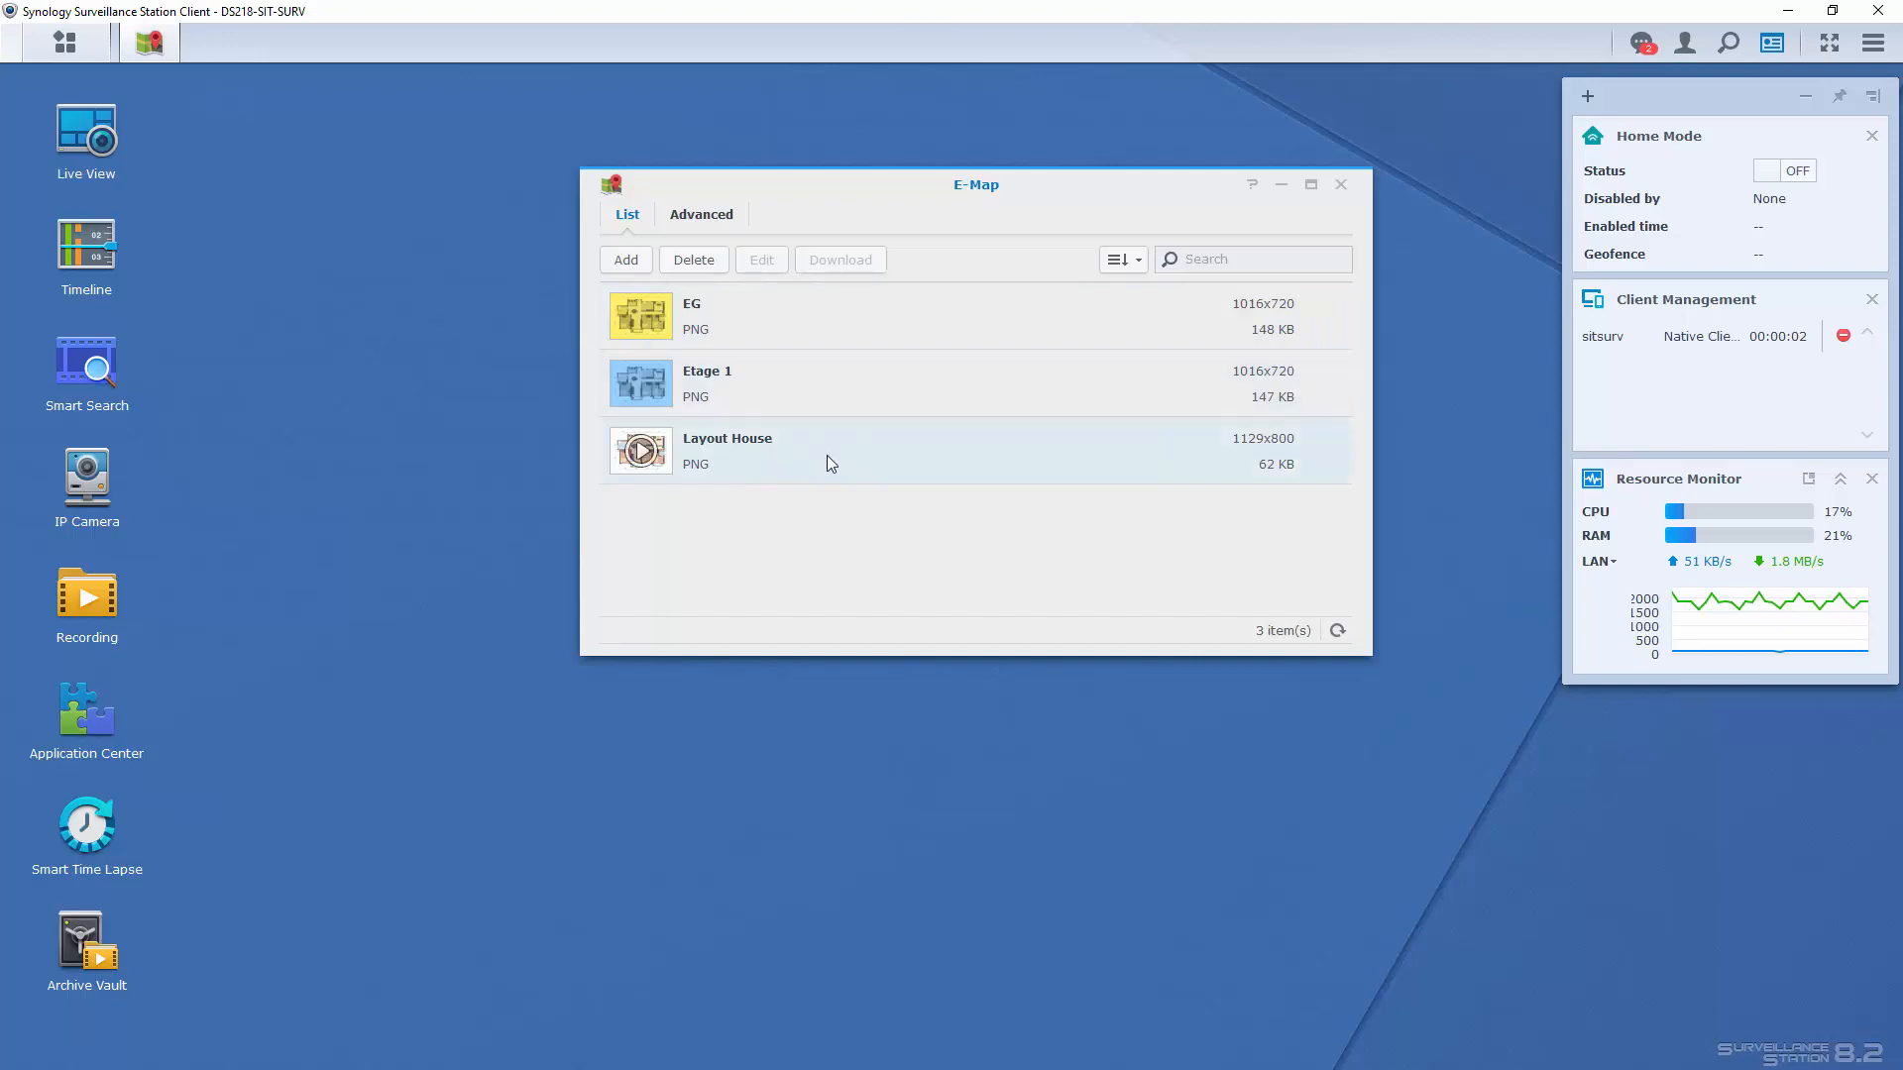
{"action": "left_click", "coordinate": [1341, 184]}
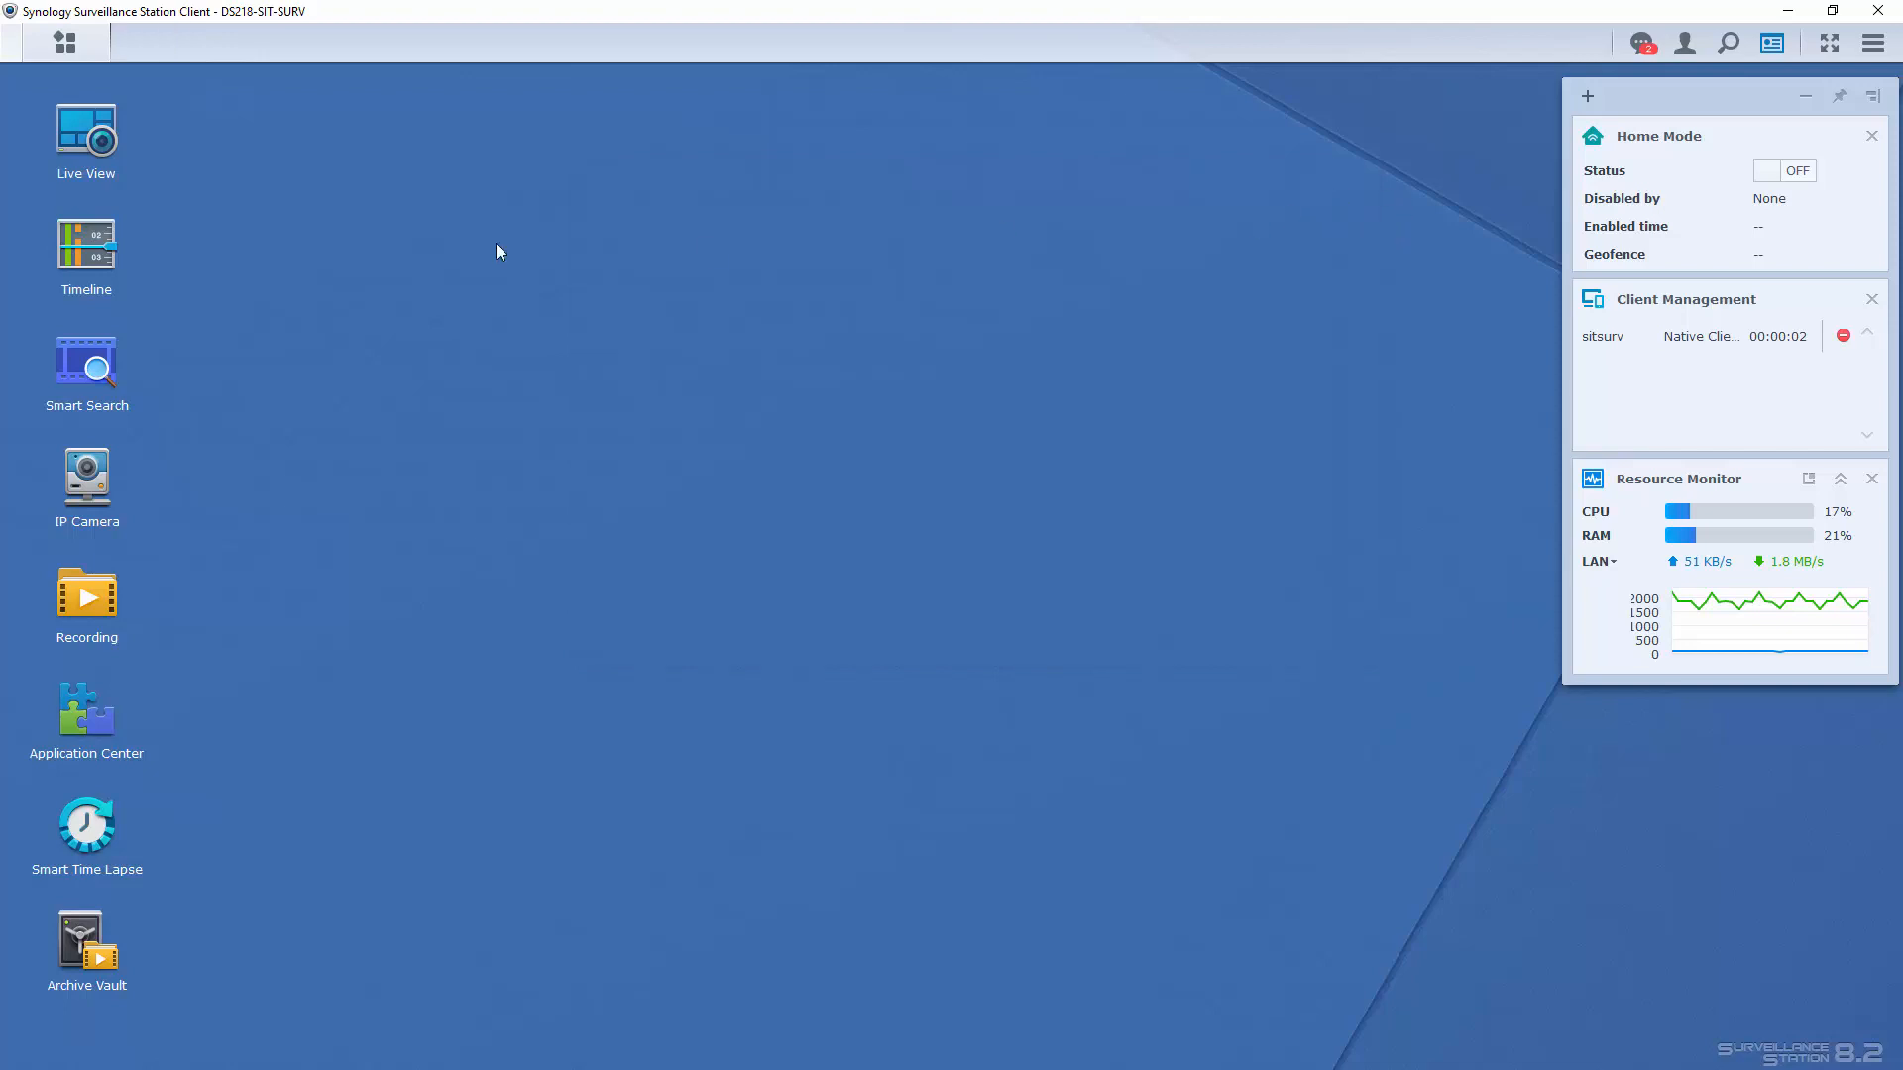
Open Live View's layout management and add a new layout named Layout House
{"action": "left_click", "coordinate": [75, 147]}
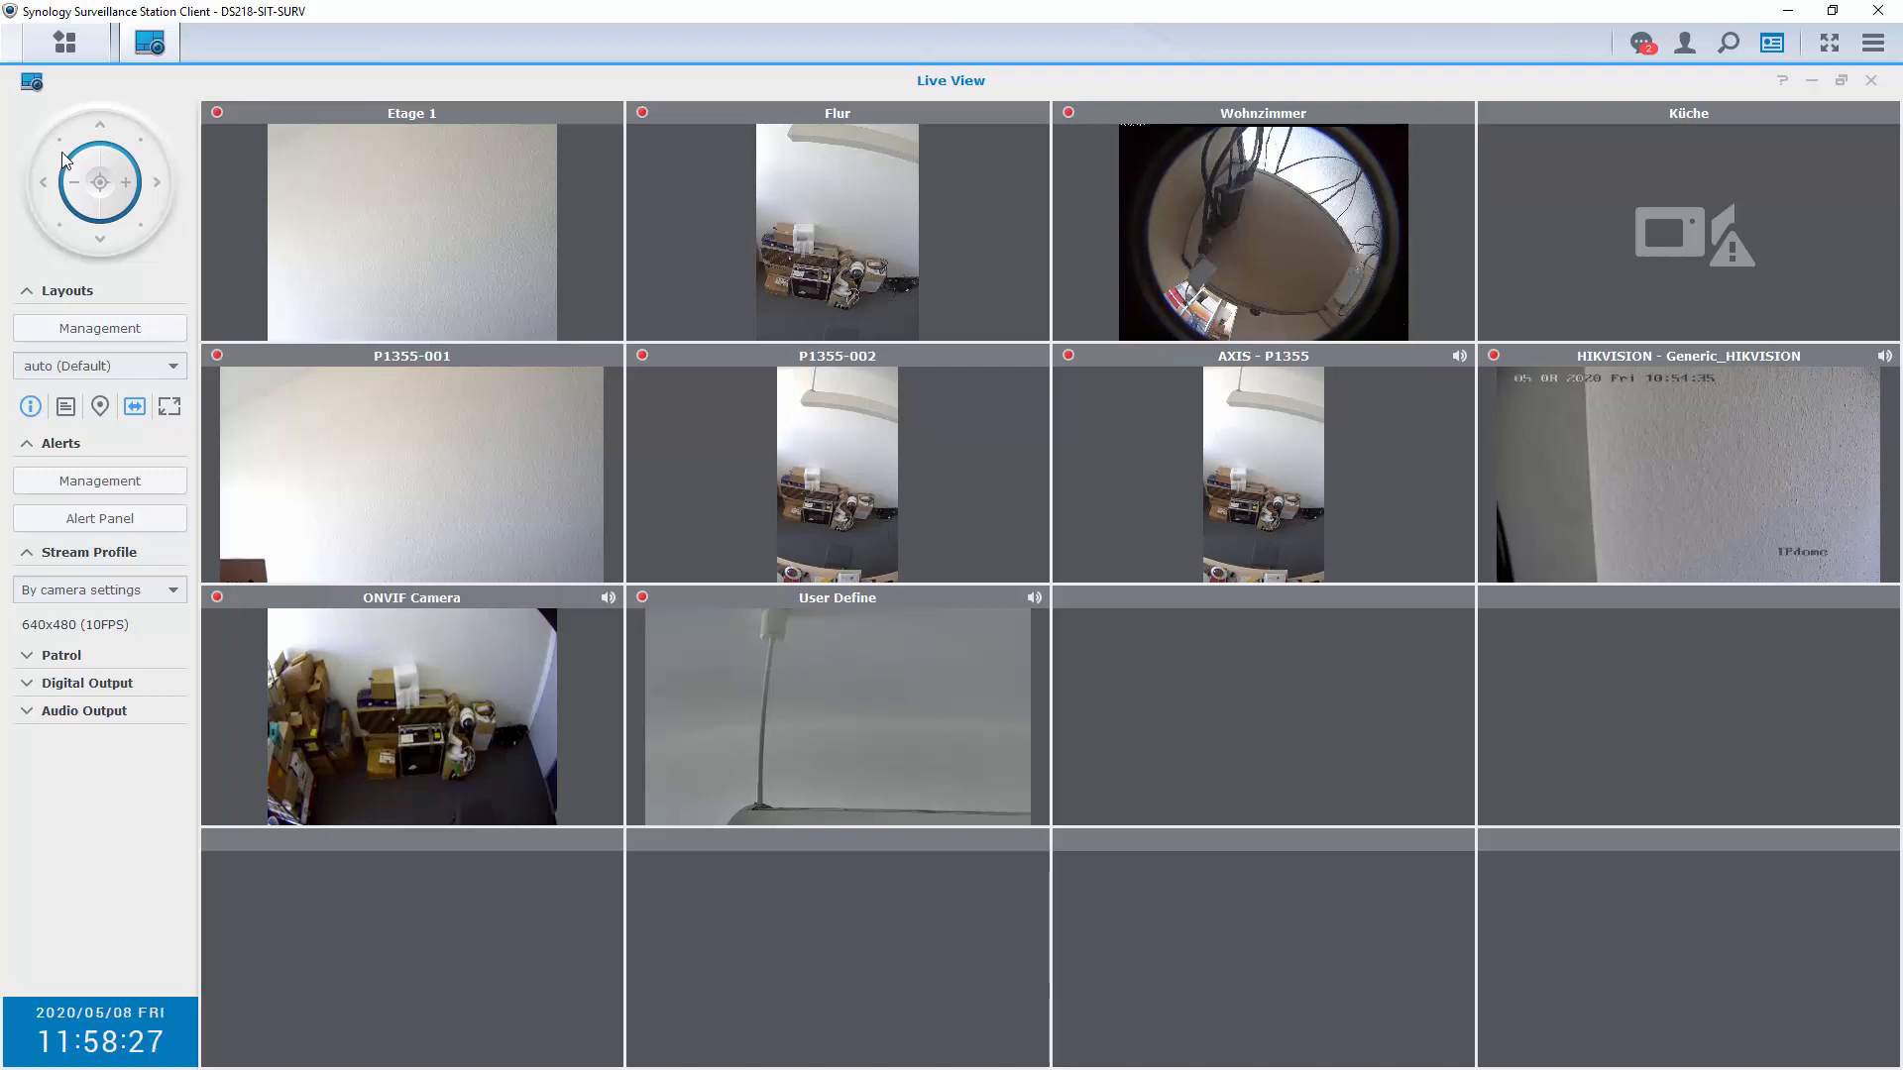
{"action": "left_click", "coordinate": [156, 328]}
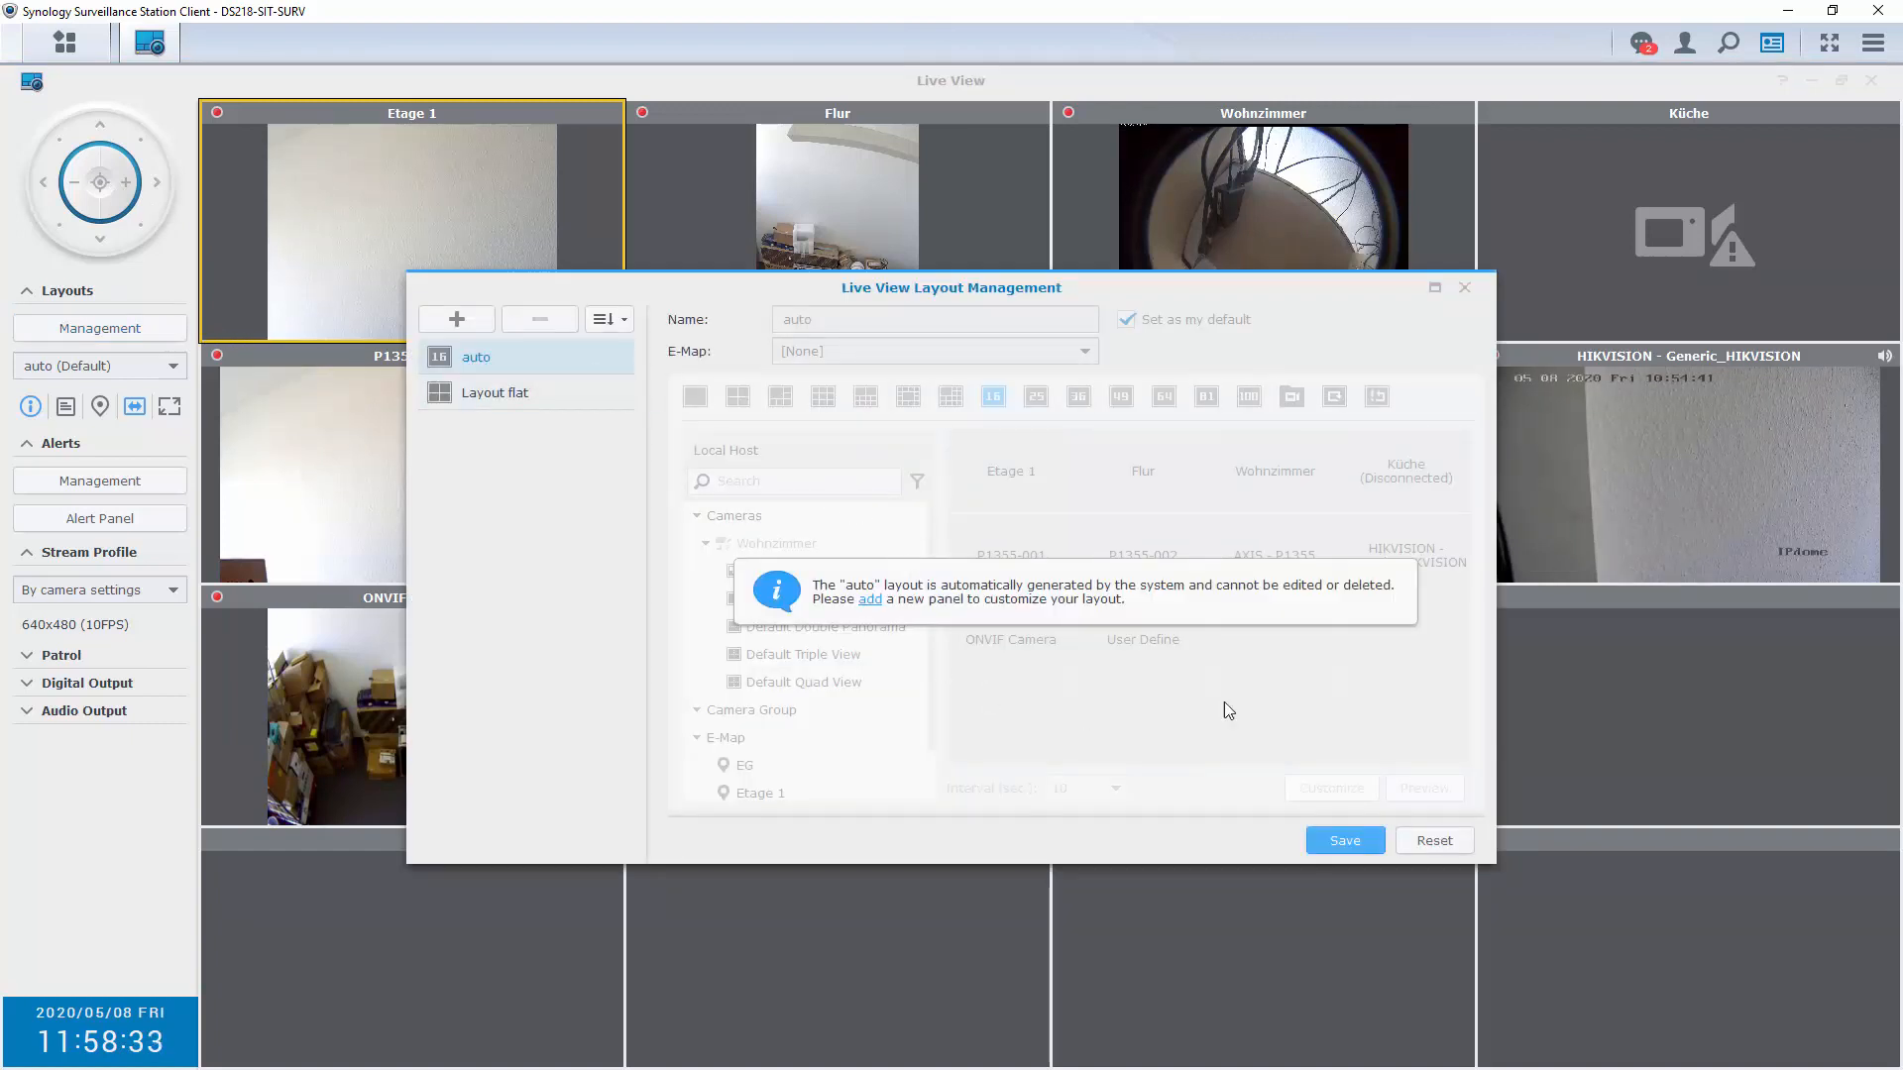
{"action": "left_click", "coordinate": [469, 335]}
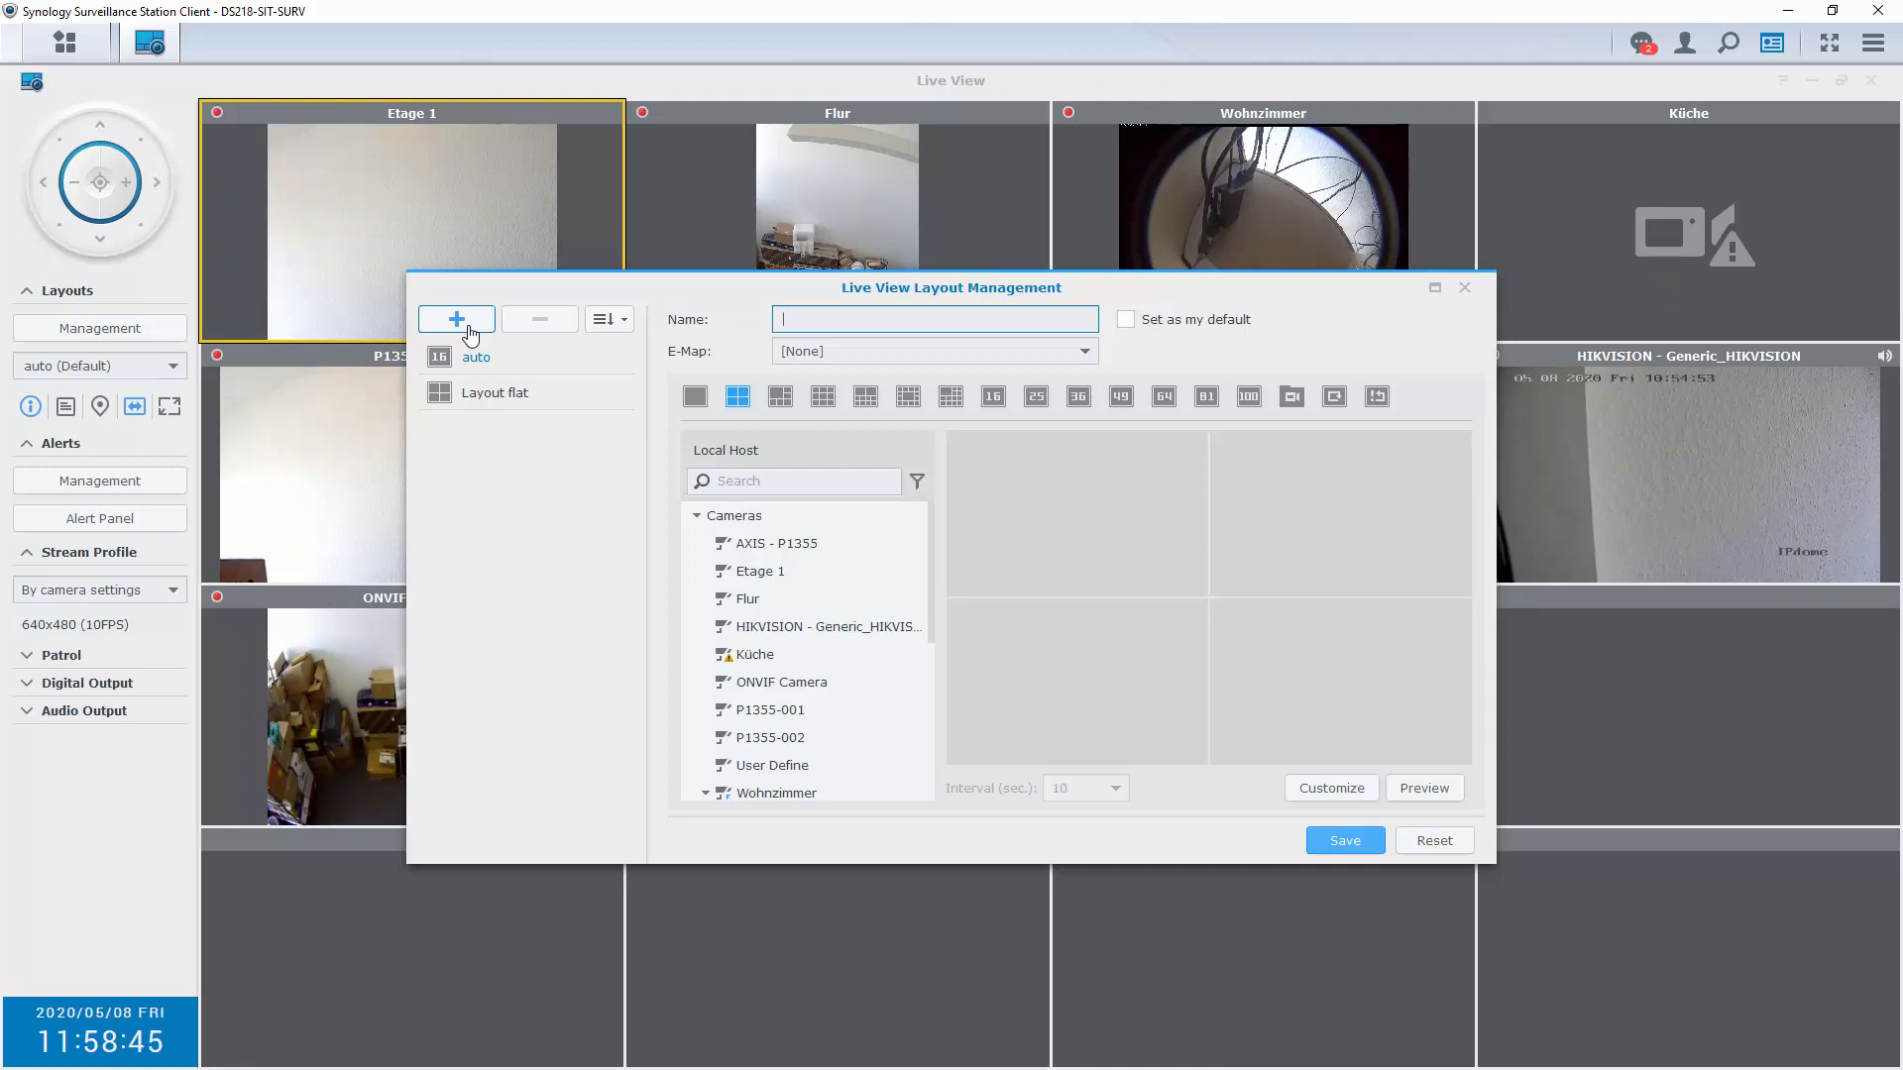
{"action": "type", "text": "La"}
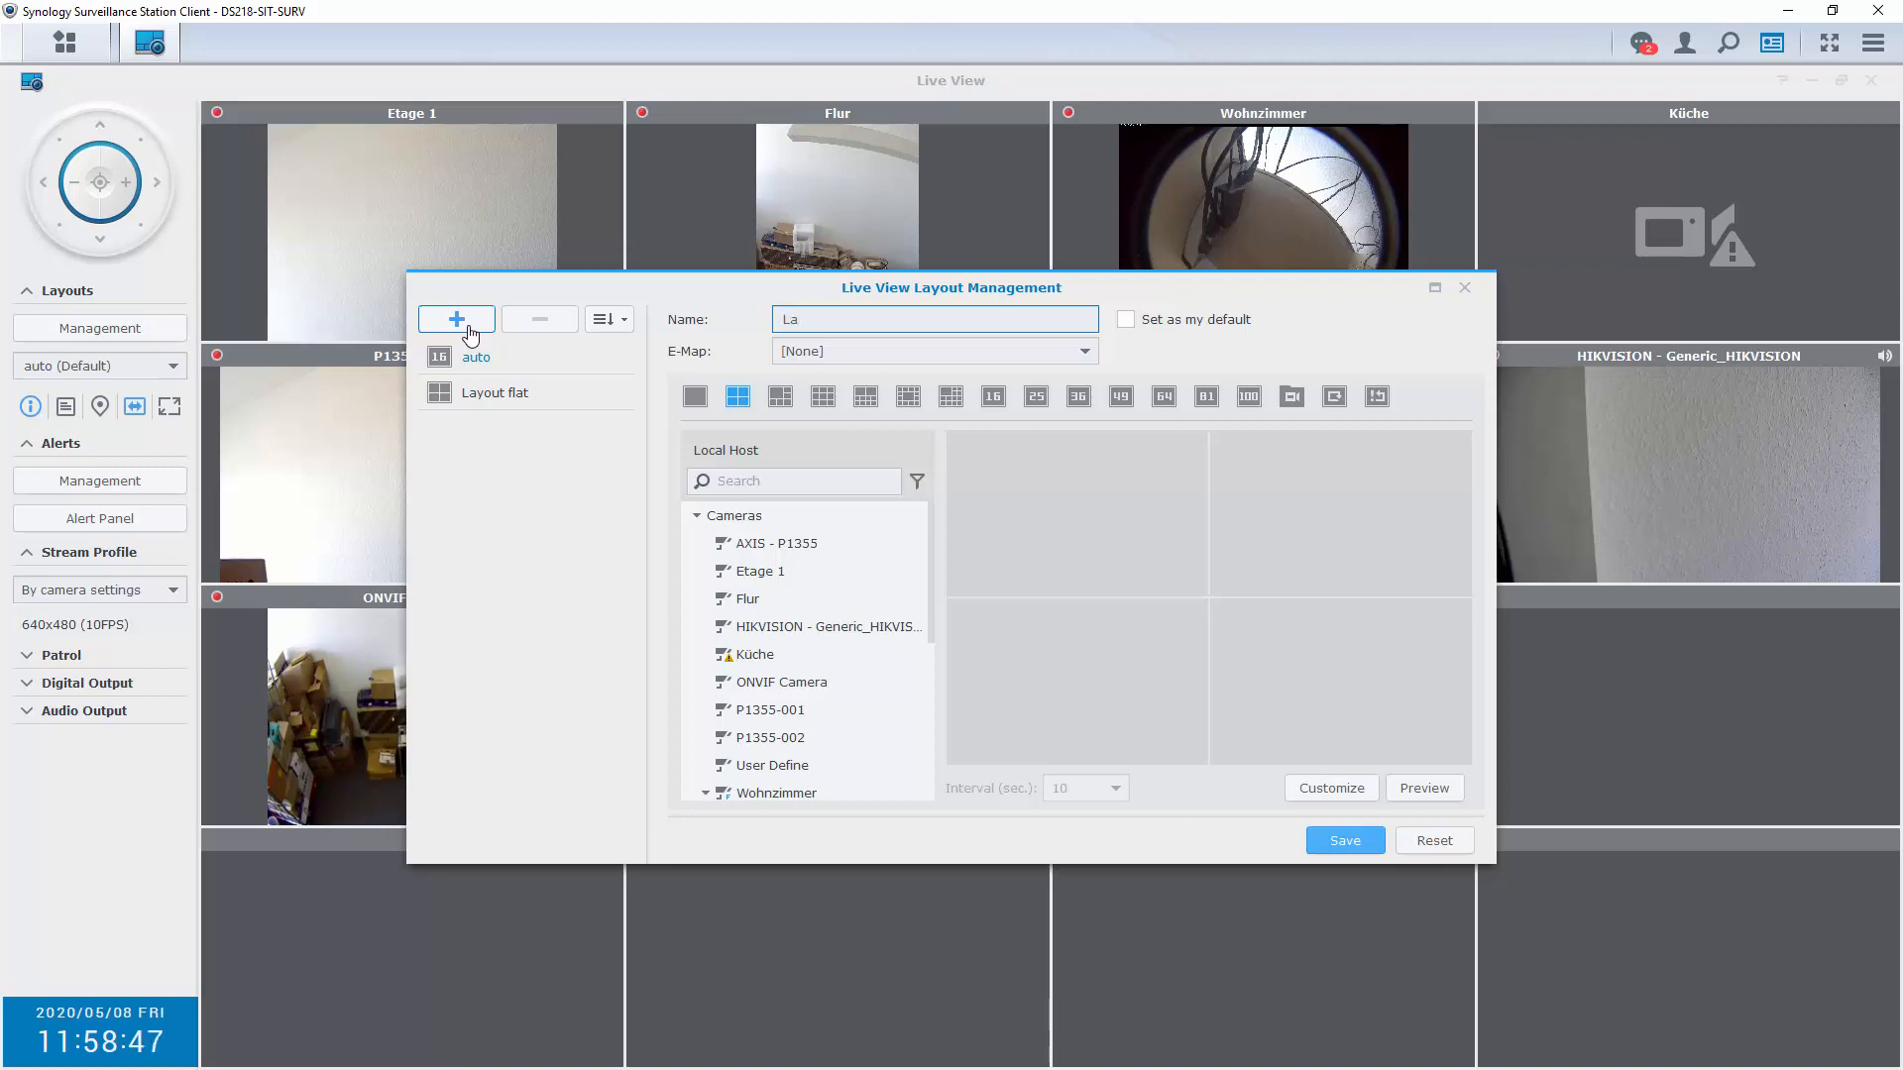
{"action": "type", "text": "you"}
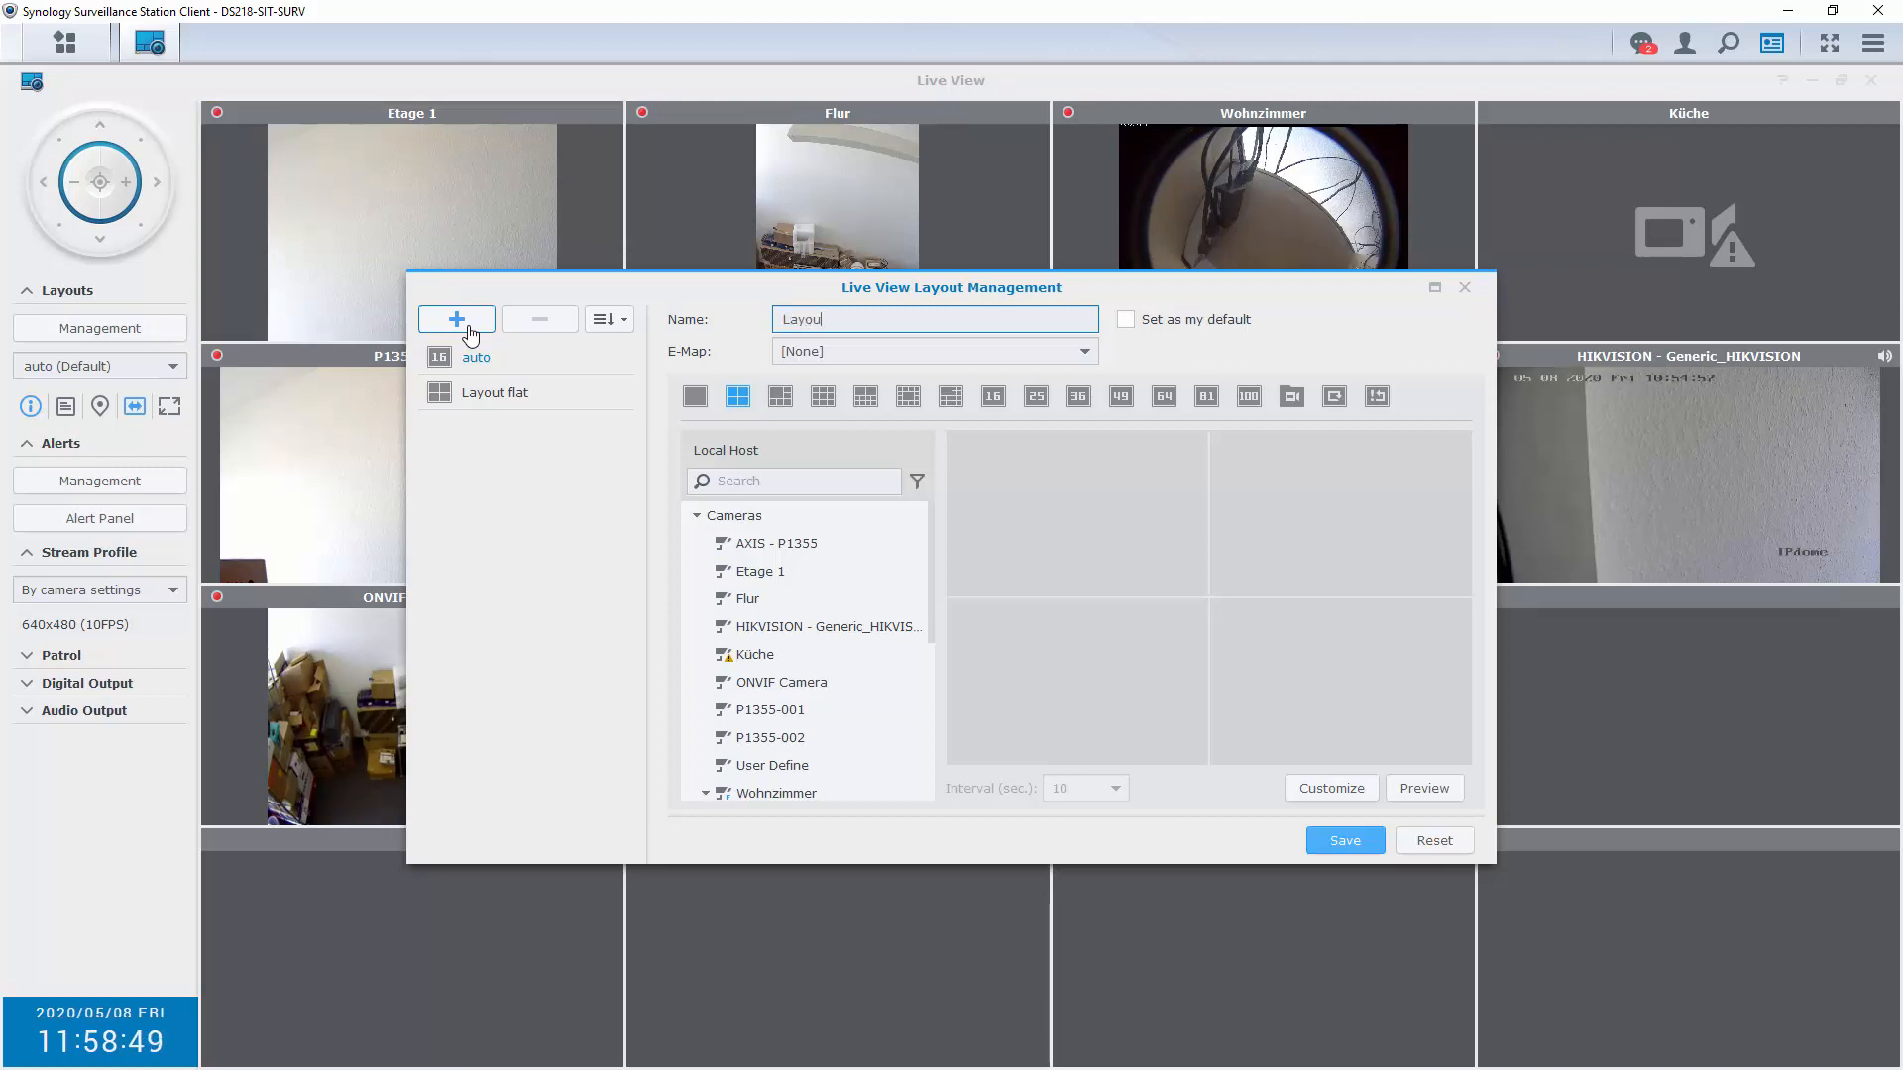
{"action": "type", "text": "t H"}
{"action": "key", "text": "BackSpace"}
{"action": "type", "text": "use"}
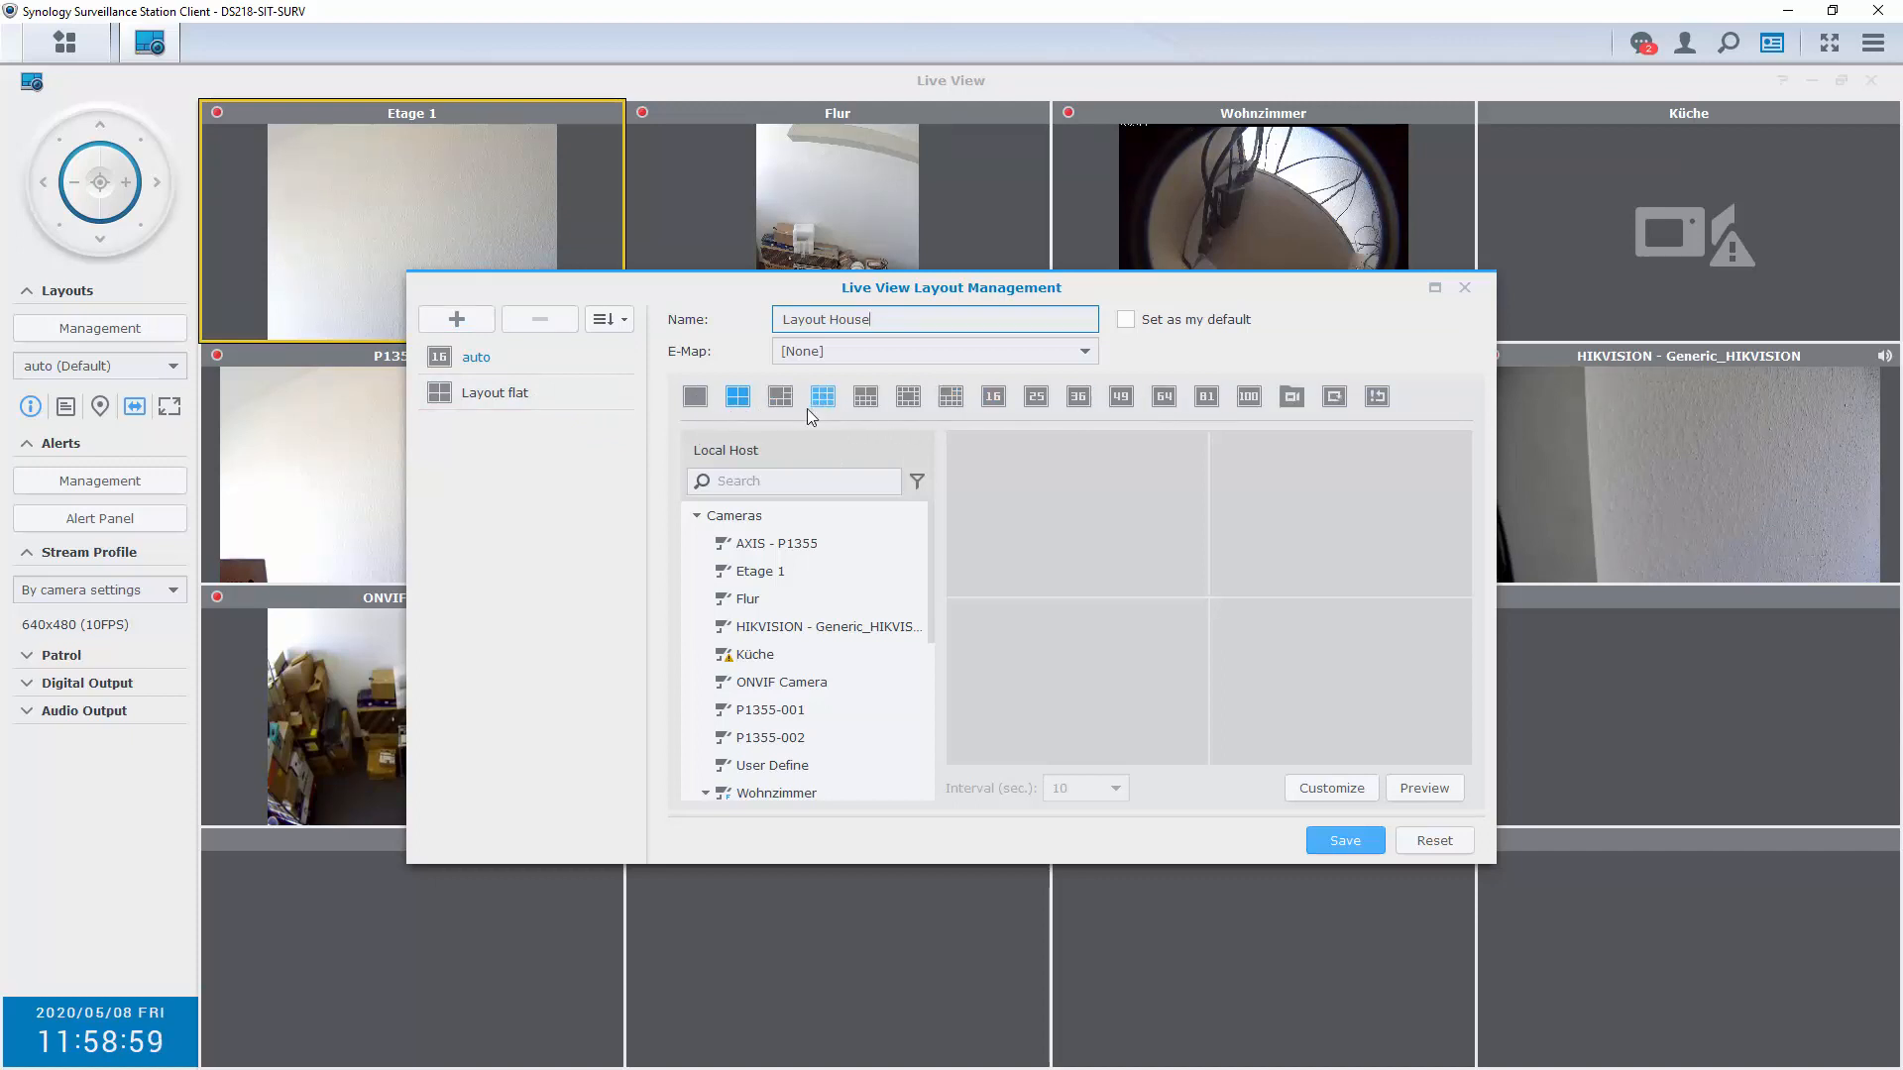
Fill three cells of a 2x2 grid with AXIS - P1355, HIKVISION - Generic_HIKVISION and ONVIF Camera, and preview their images
{"action": "left_click", "coordinate": [736, 406]}
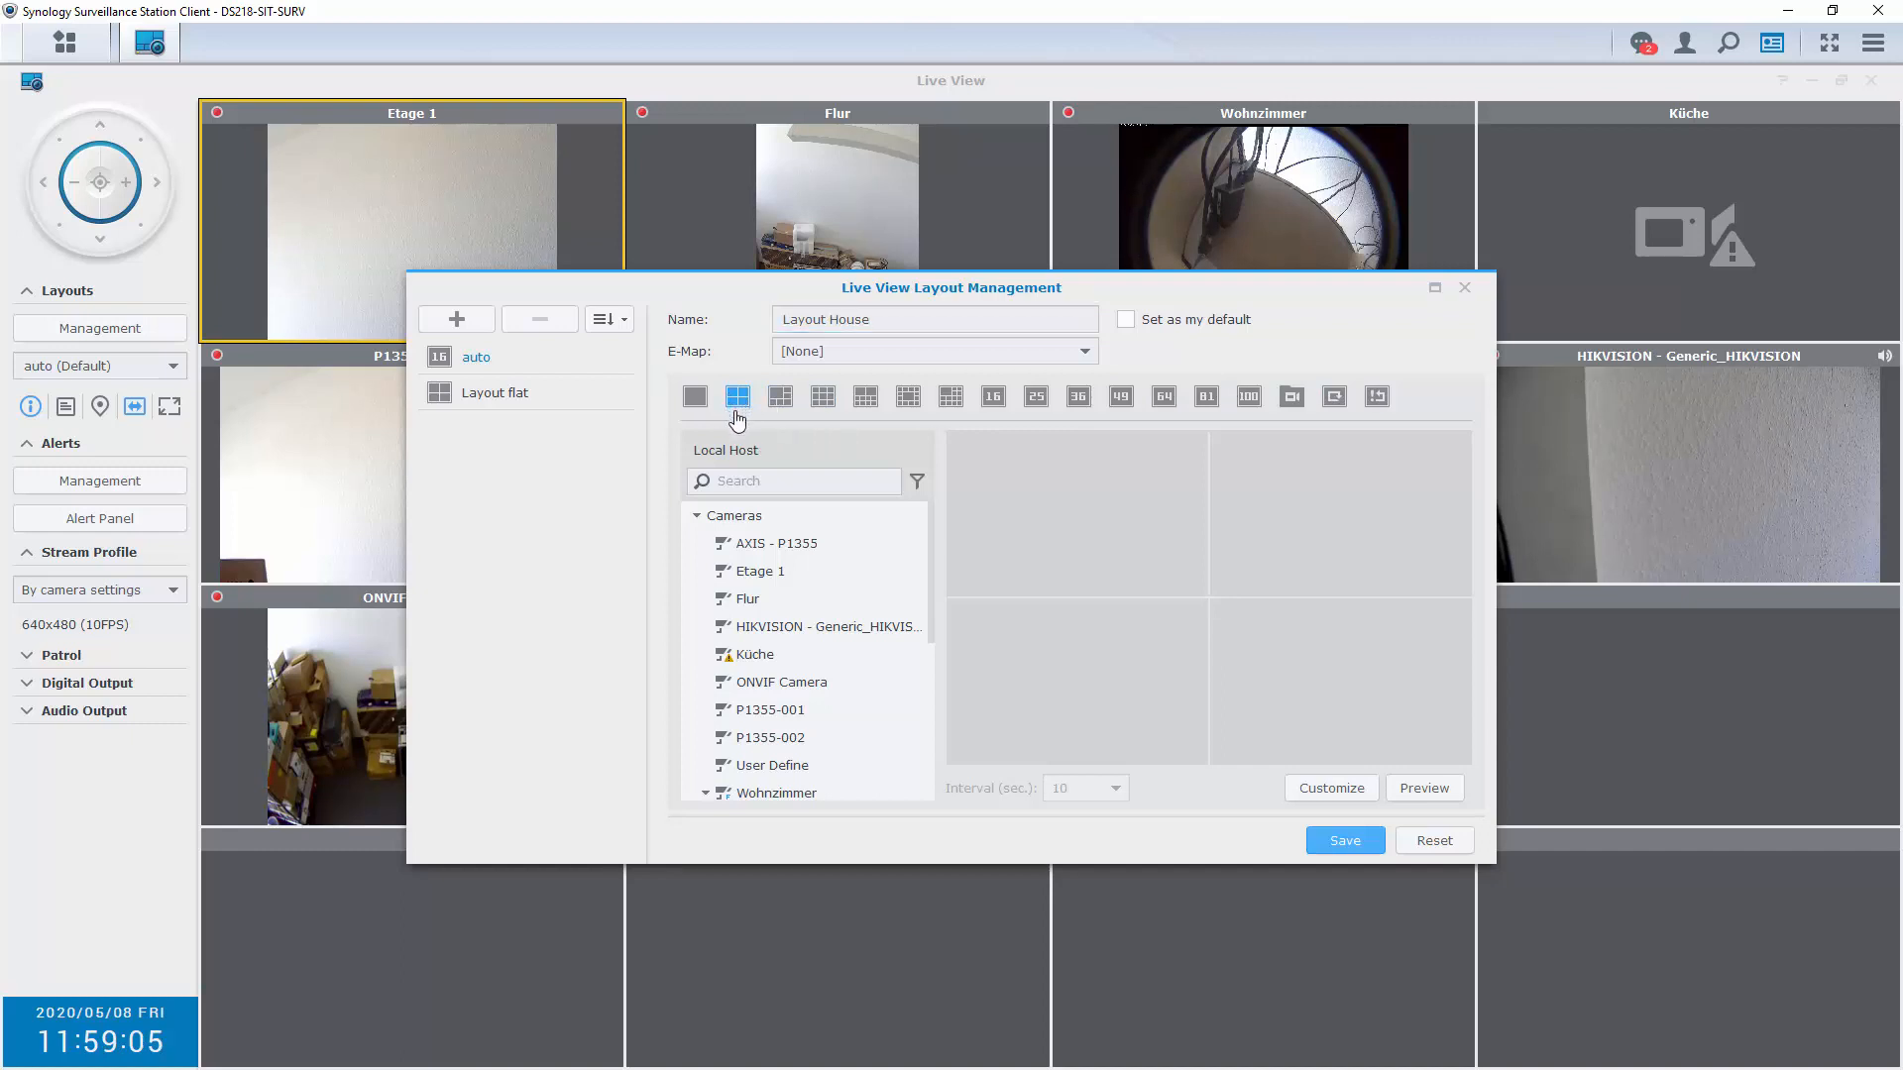
{"action": "left_click_drag", "start_coordinate": [798, 545], "coordinate": [1091, 524]}
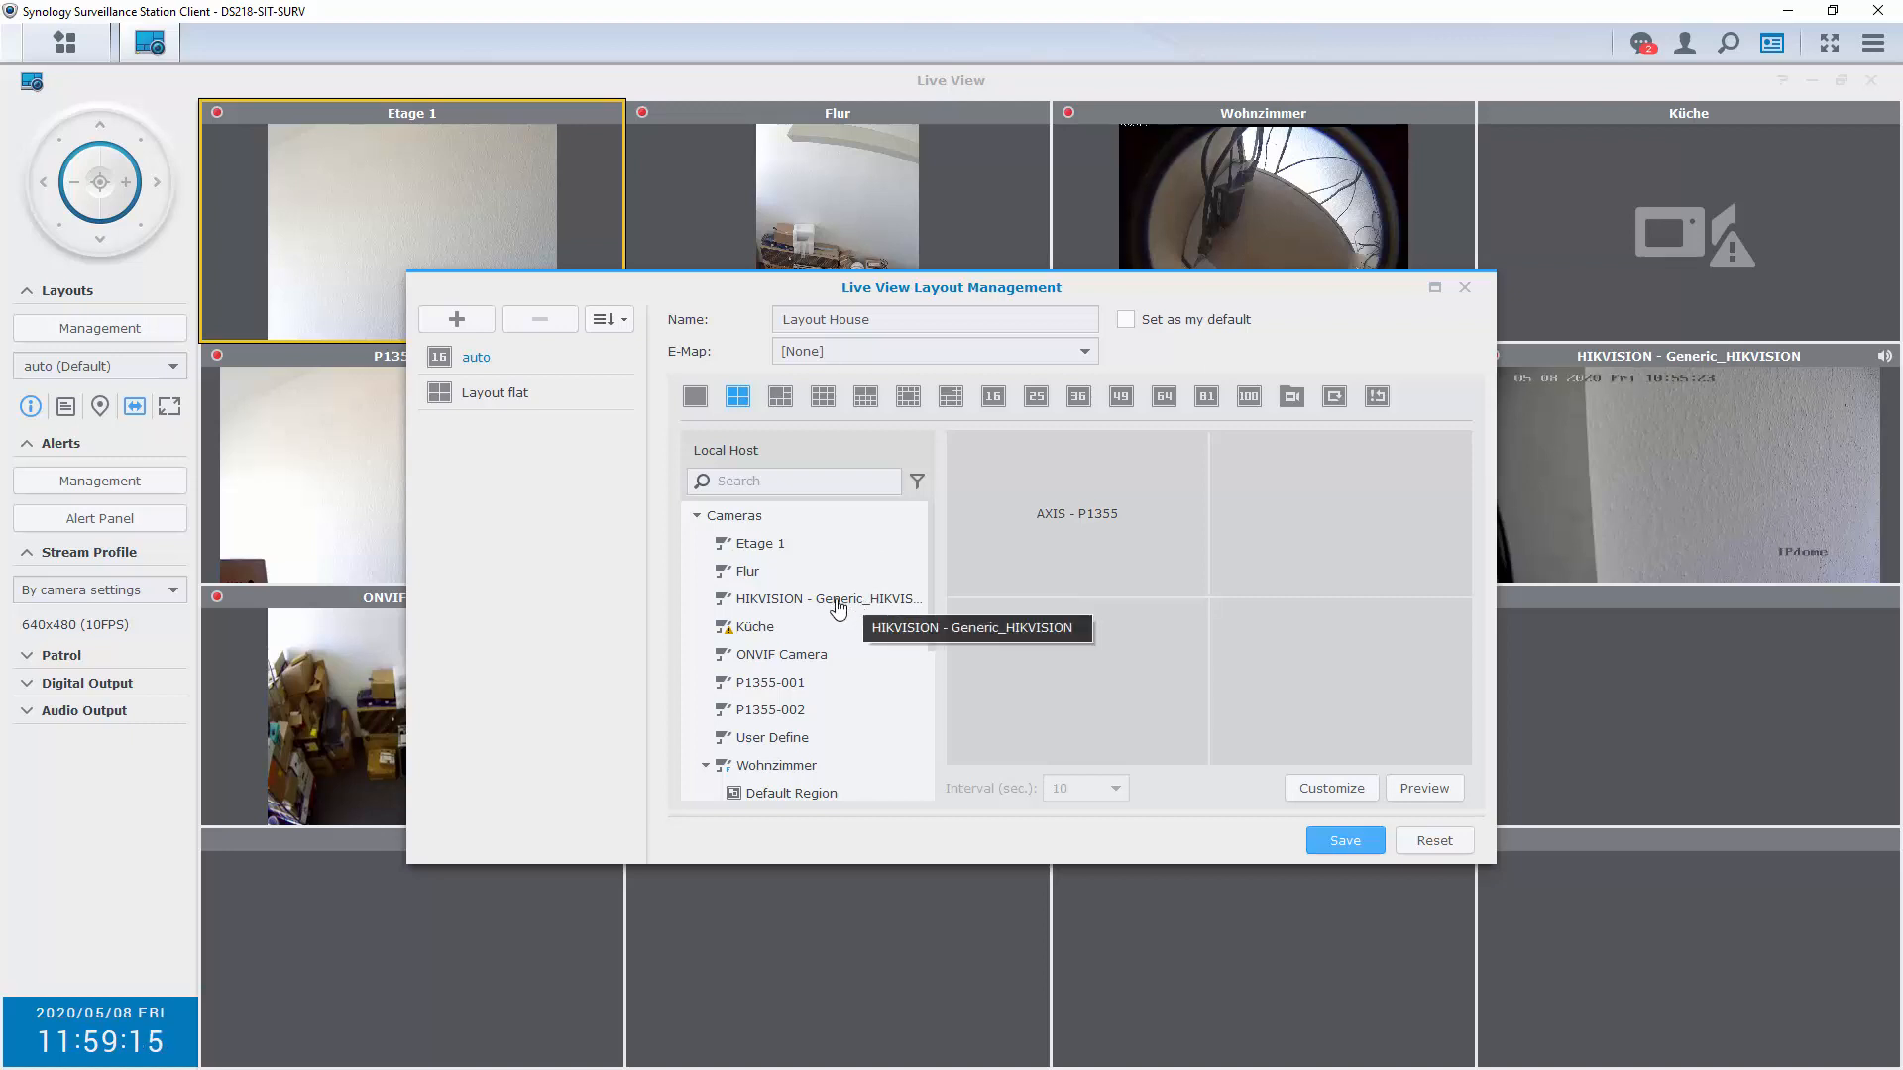
{"action": "left_click_drag", "start_coordinate": [832, 604], "coordinate": [1239, 516]}
{"action": "scroll", "coordinate": [803, 644], "scroll_direction": "down", "scroll_amount": 3}
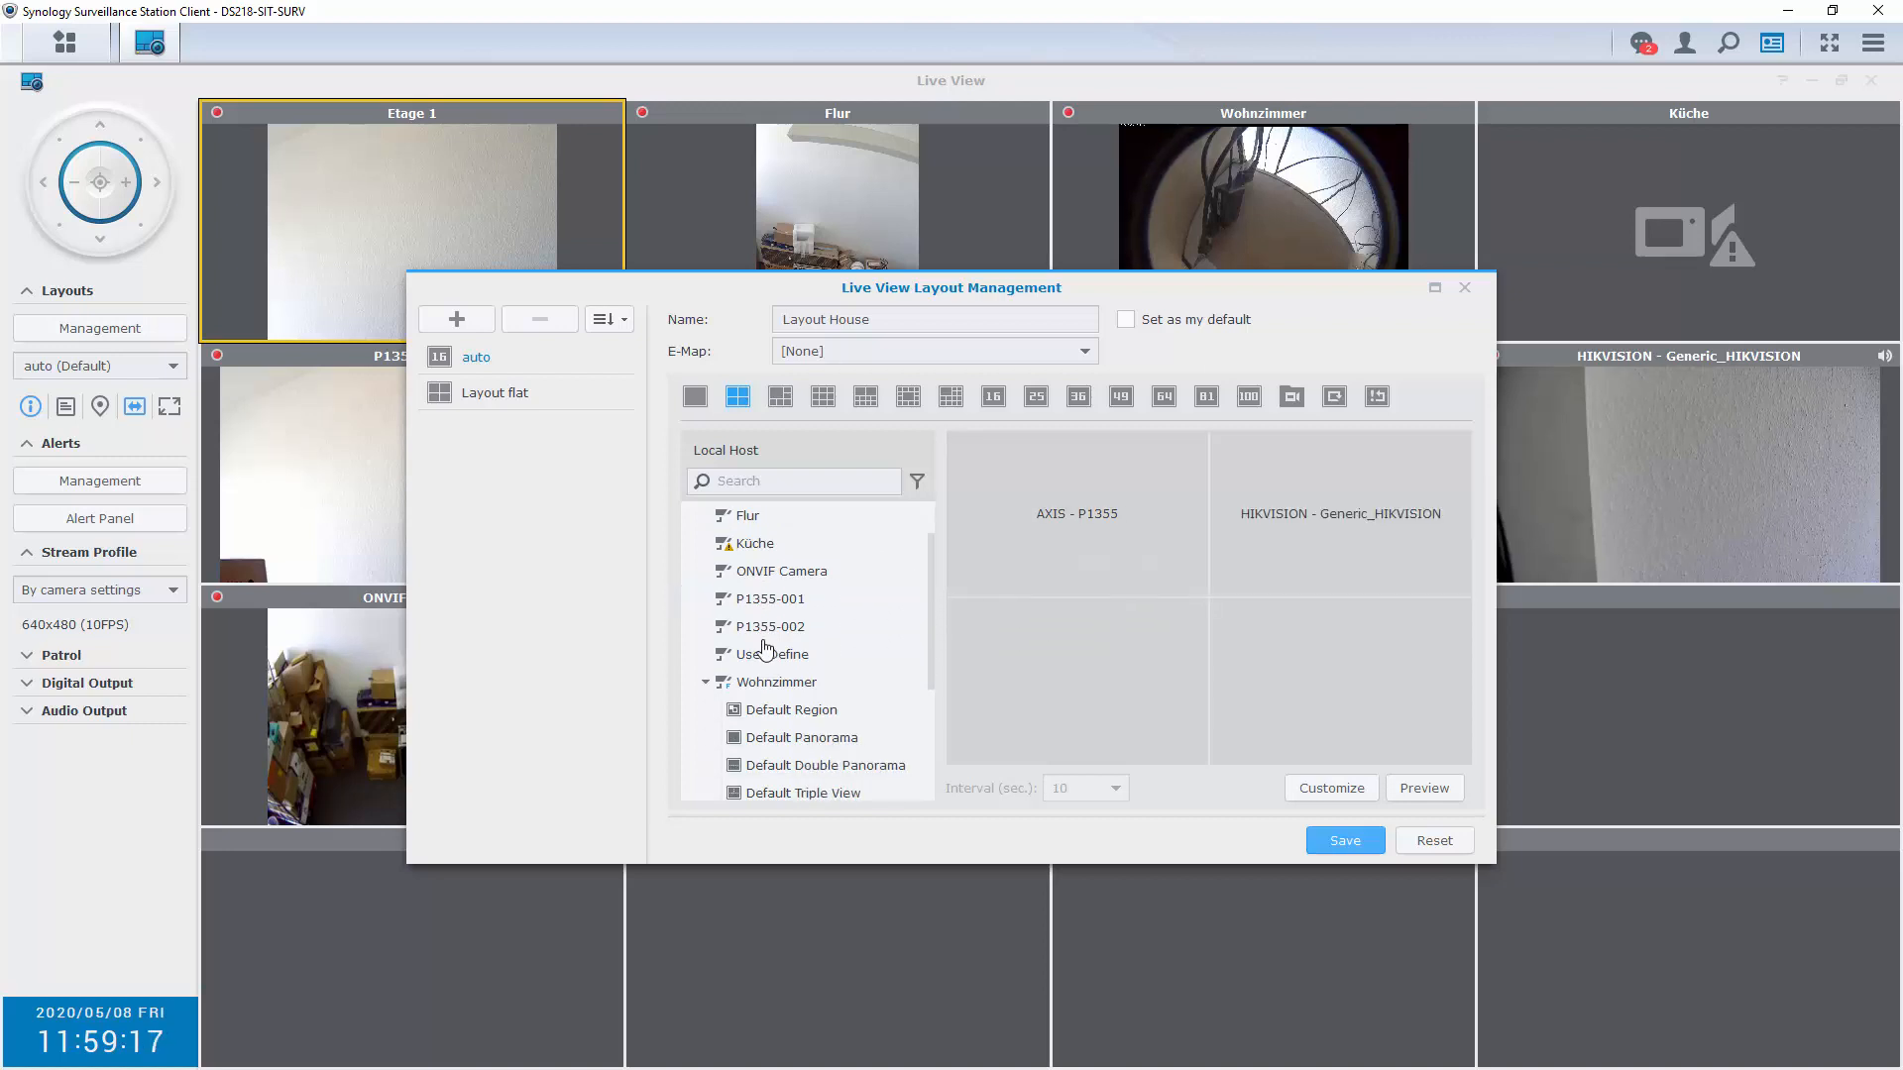
{"action": "left_click_drag", "start_coordinate": [783, 518], "coordinate": [1059, 644]}
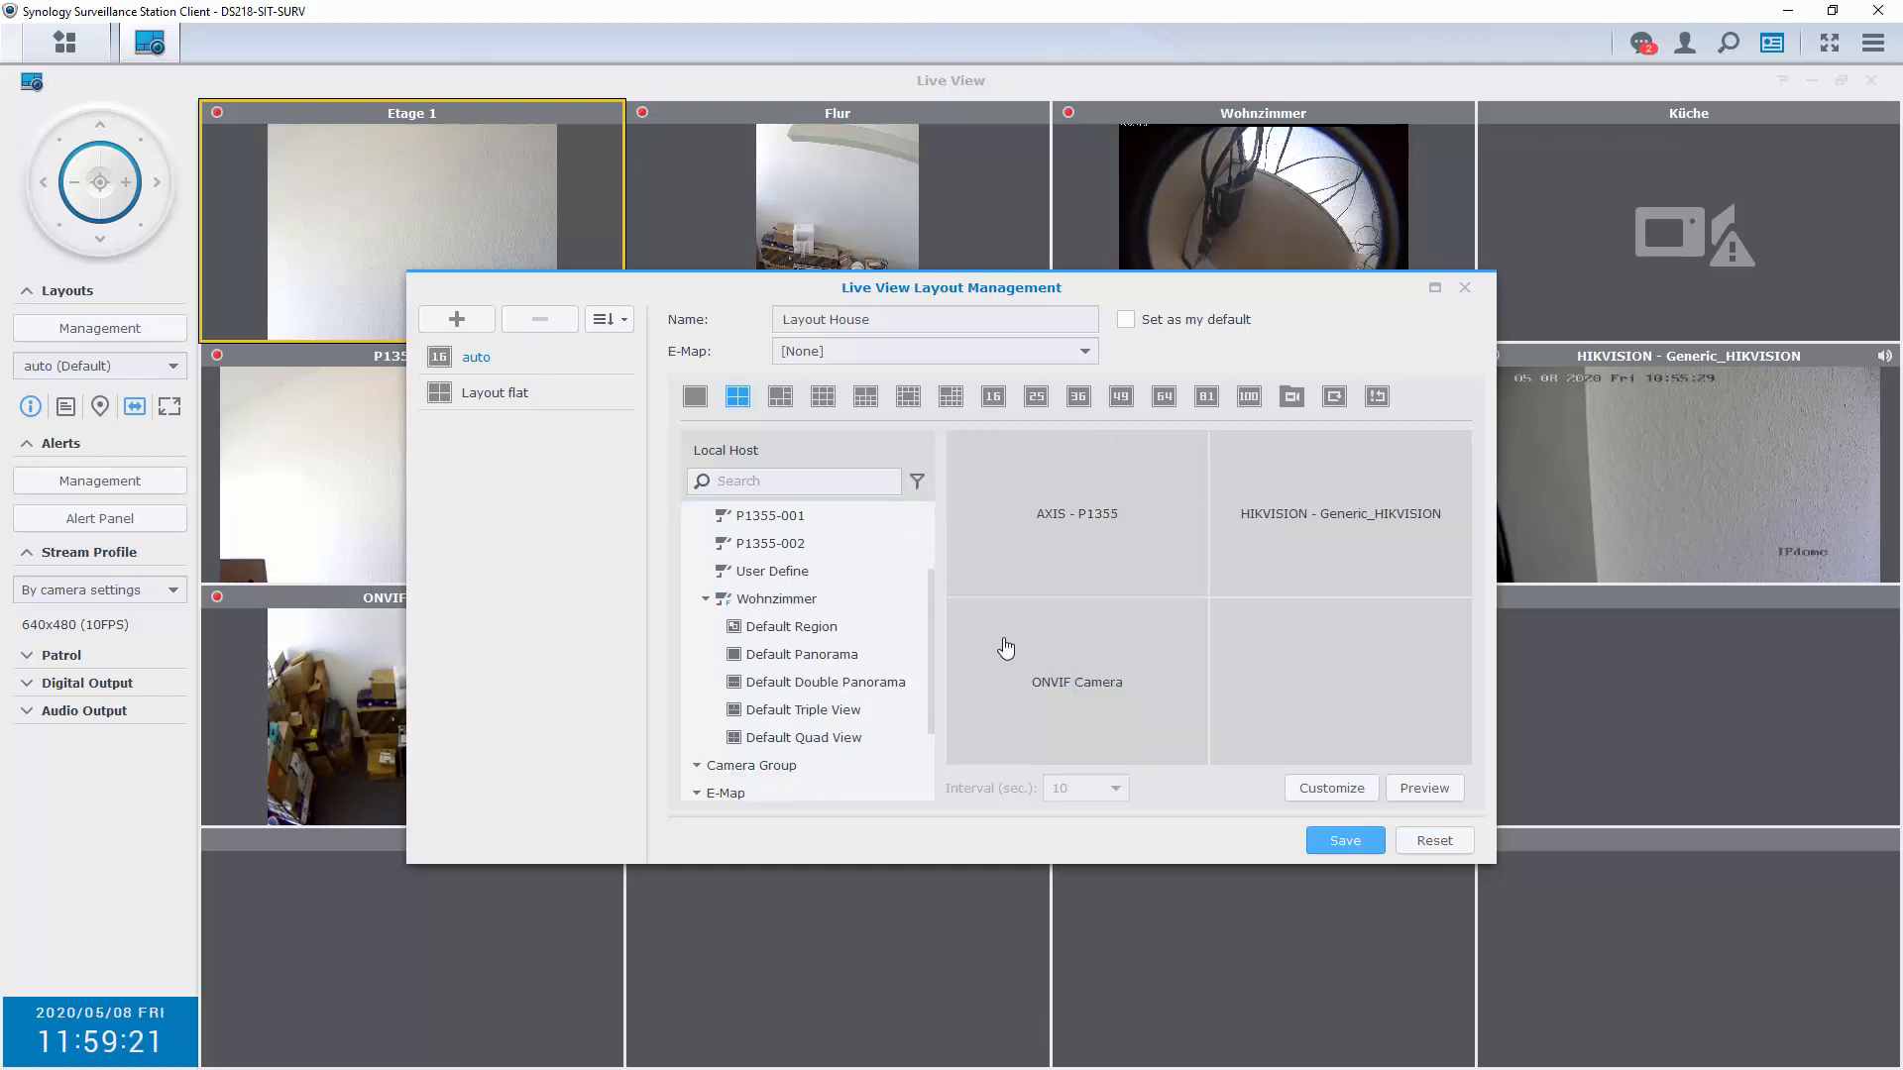
{"action": "left_click", "coordinate": [1427, 789]}
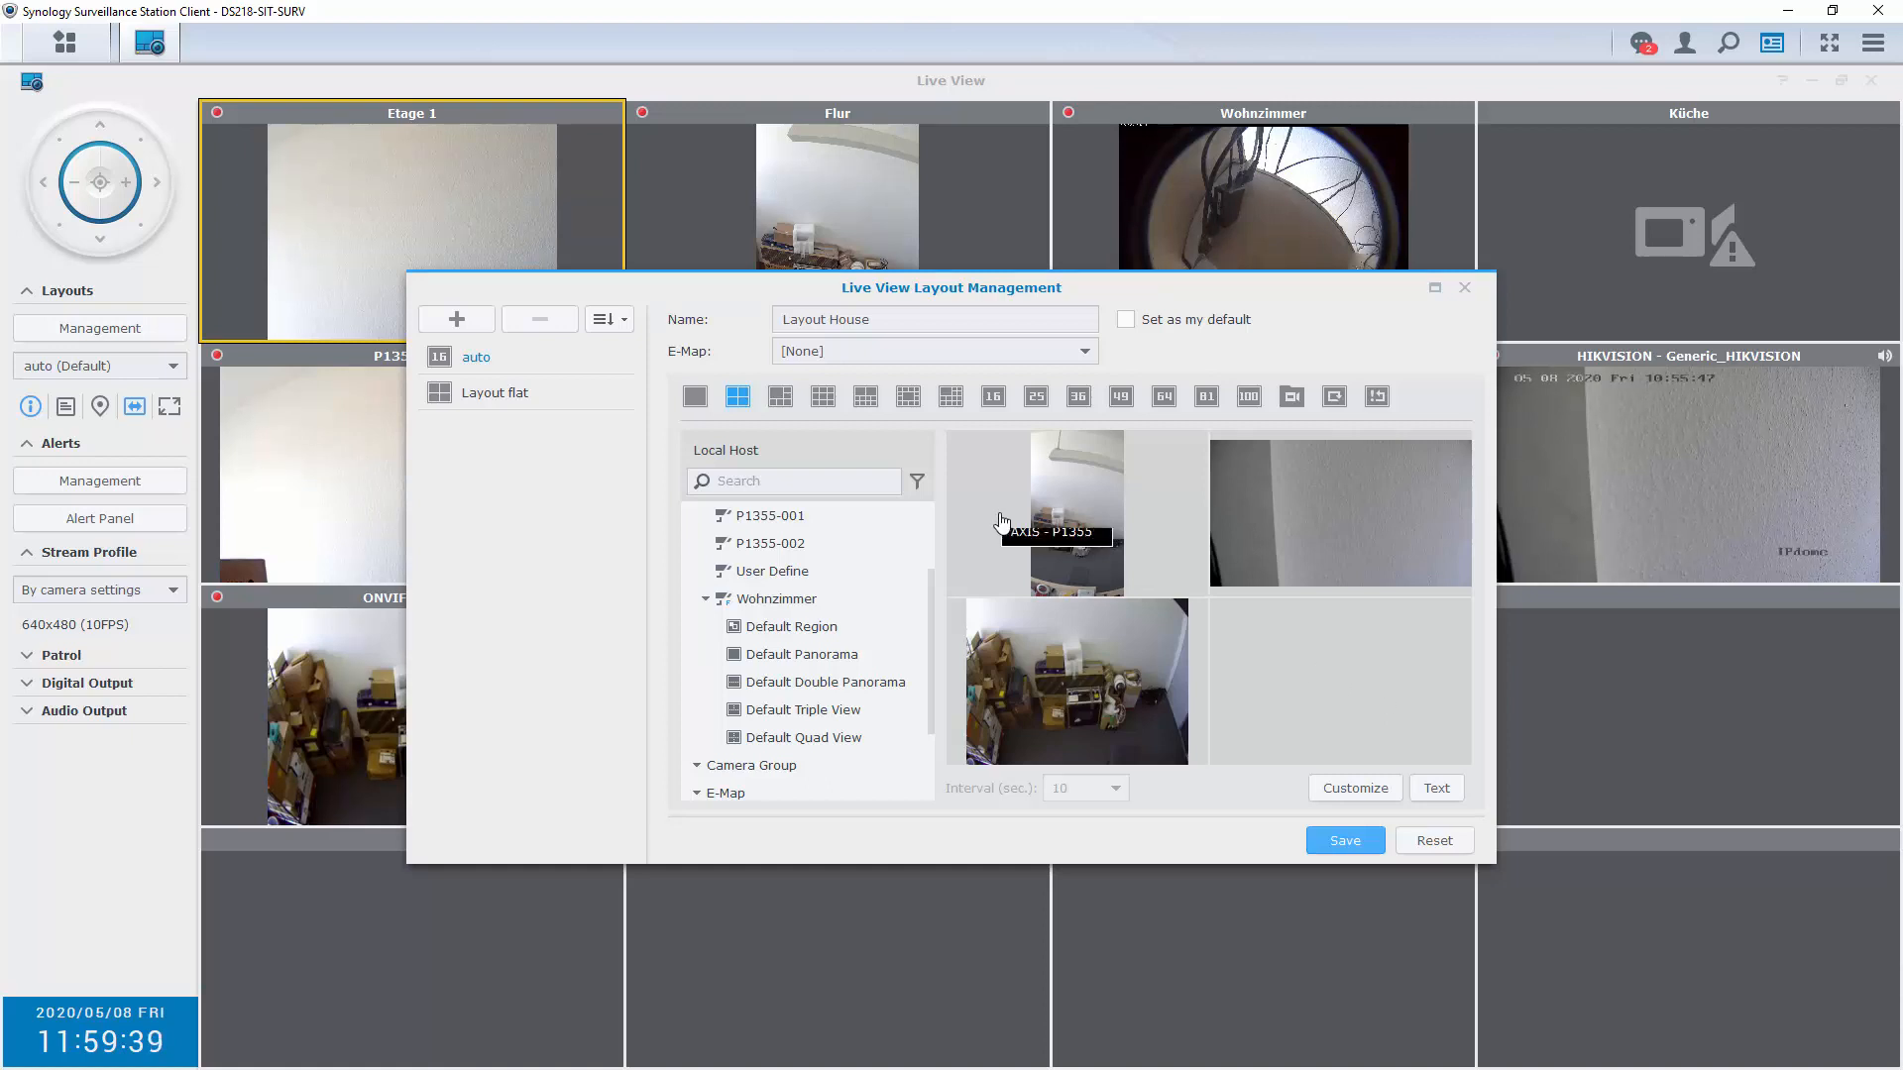
Link the Layout House e-map to the layout, place that map in the empty fourth cell and save
{"action": "left_click", "coordinate": [890, 354]}
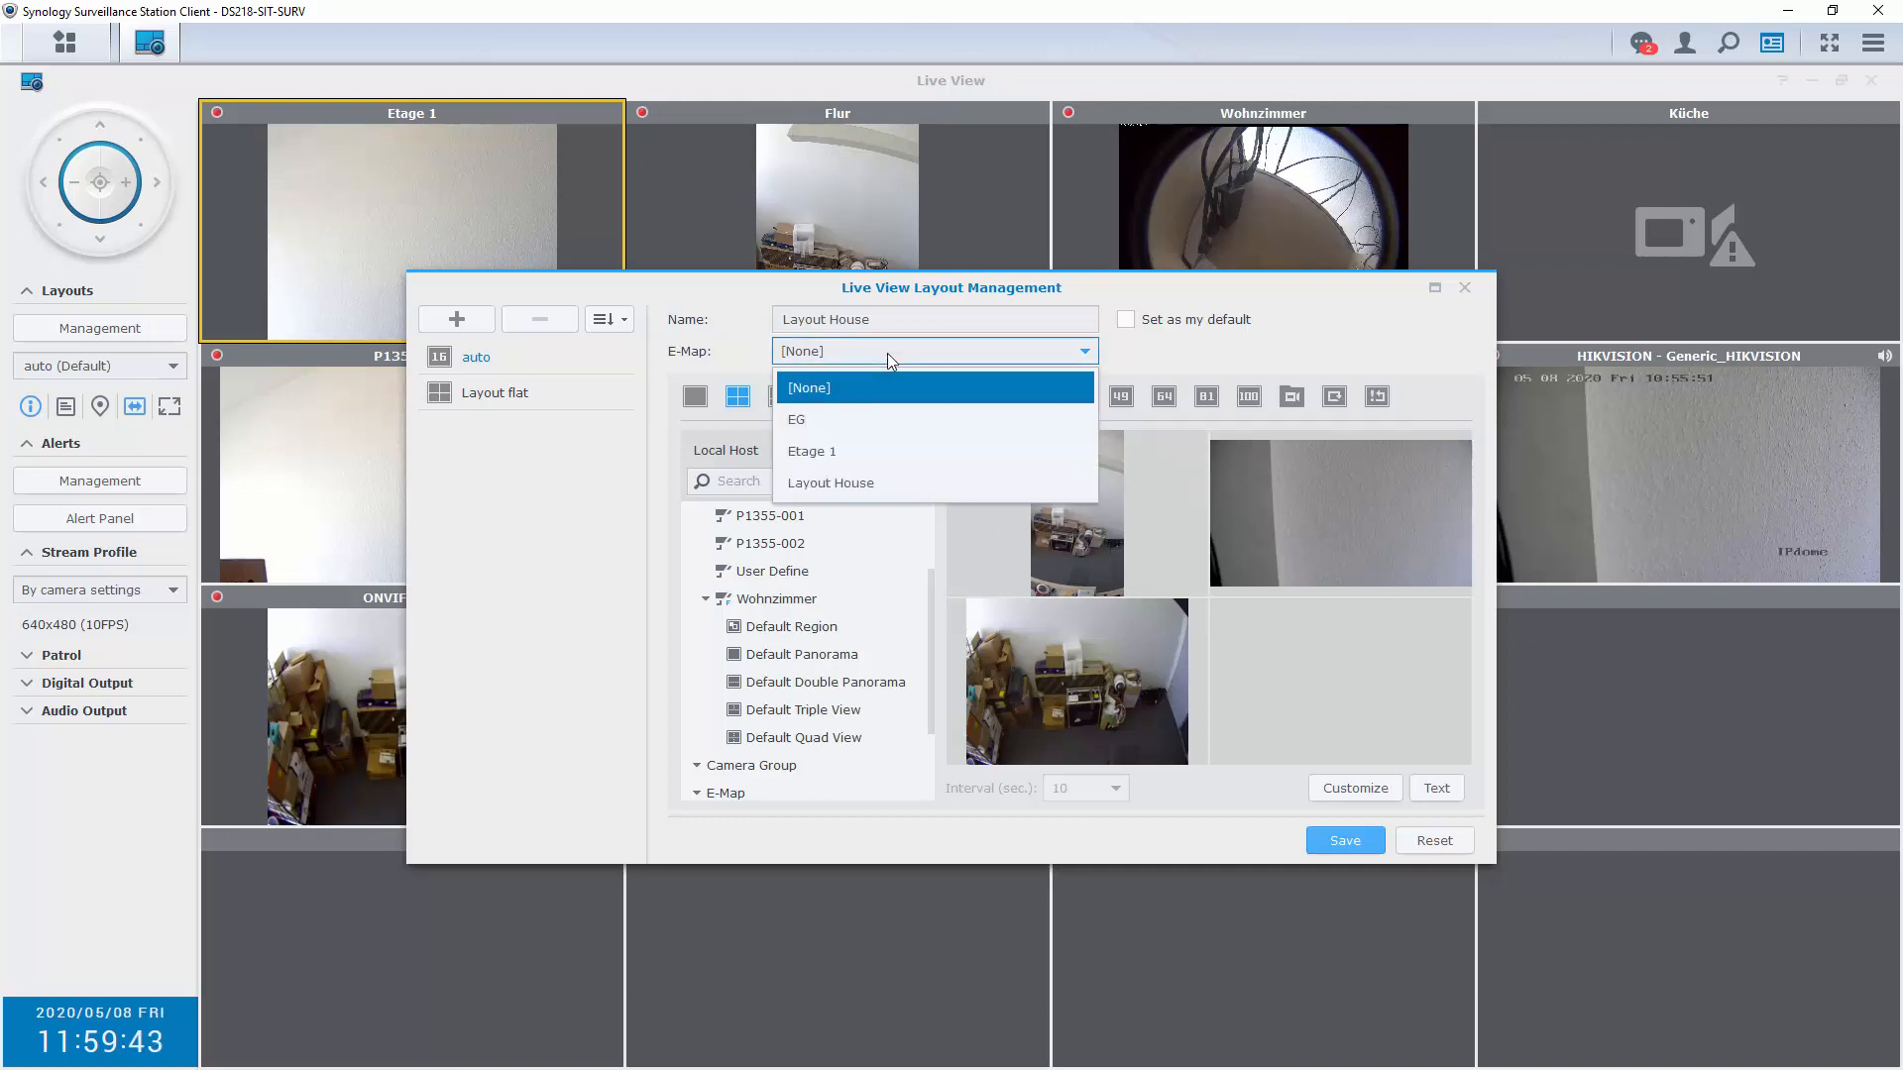
{"action": "left_click", "coordinate": [830, 486]}
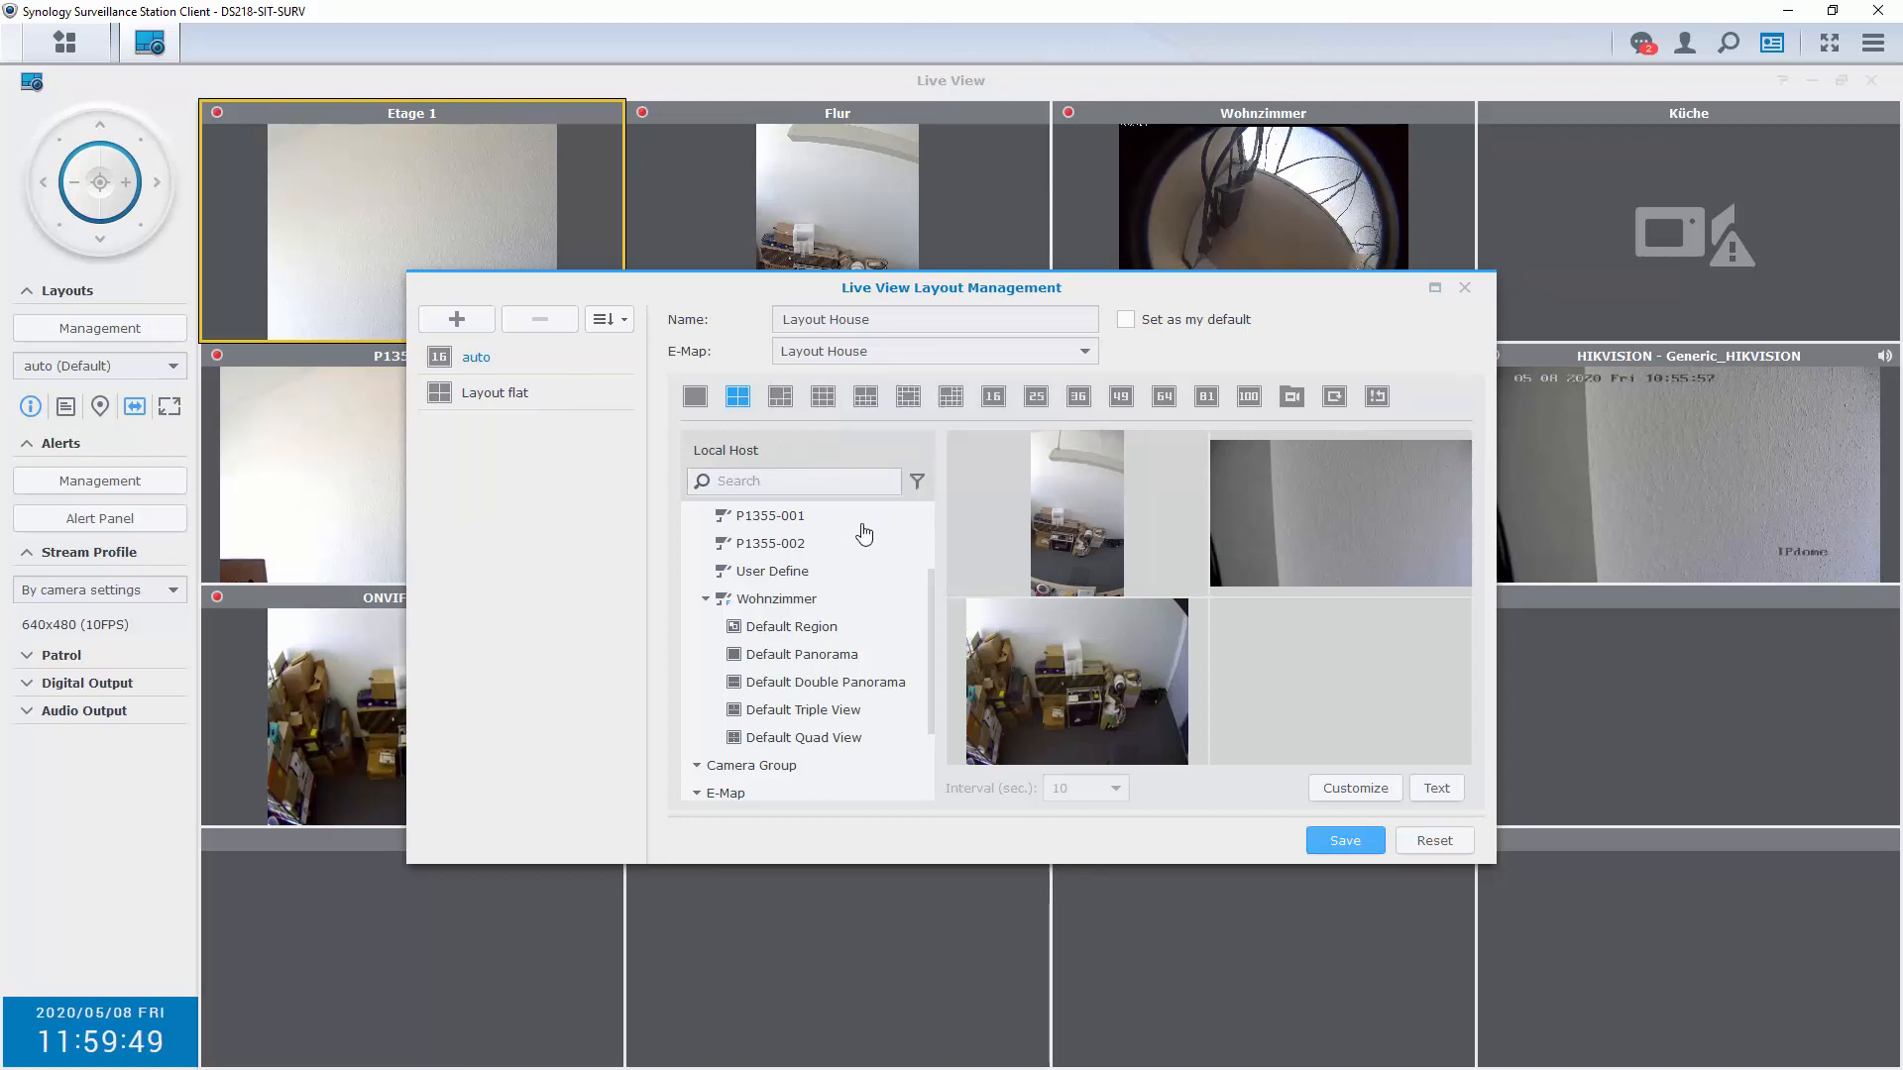
{"action": "scroll", "coordinate": [840, 595], "scroll_direction": "down", "scroll_amount": 1}
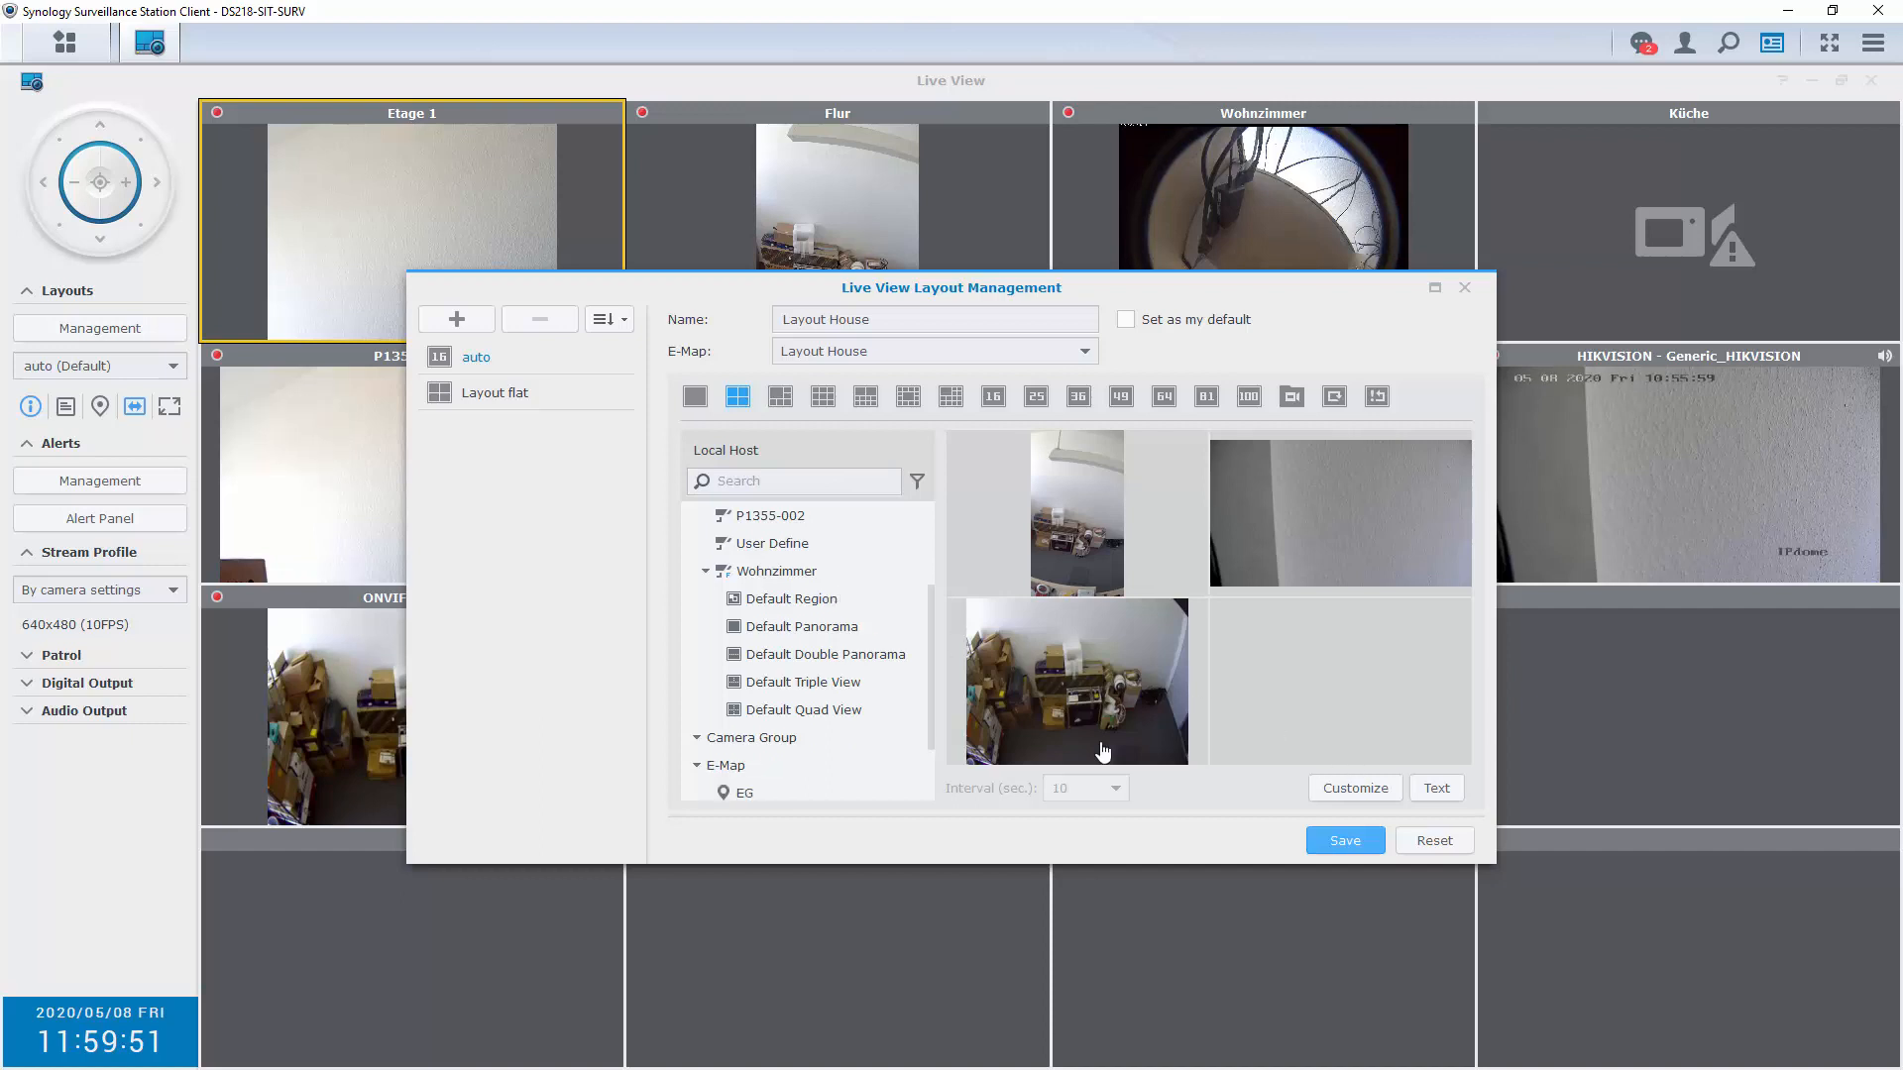
{"action": "scroll", "coordinate": [858, 699], "scroll_direction": "down", "scroll_amount": 2}
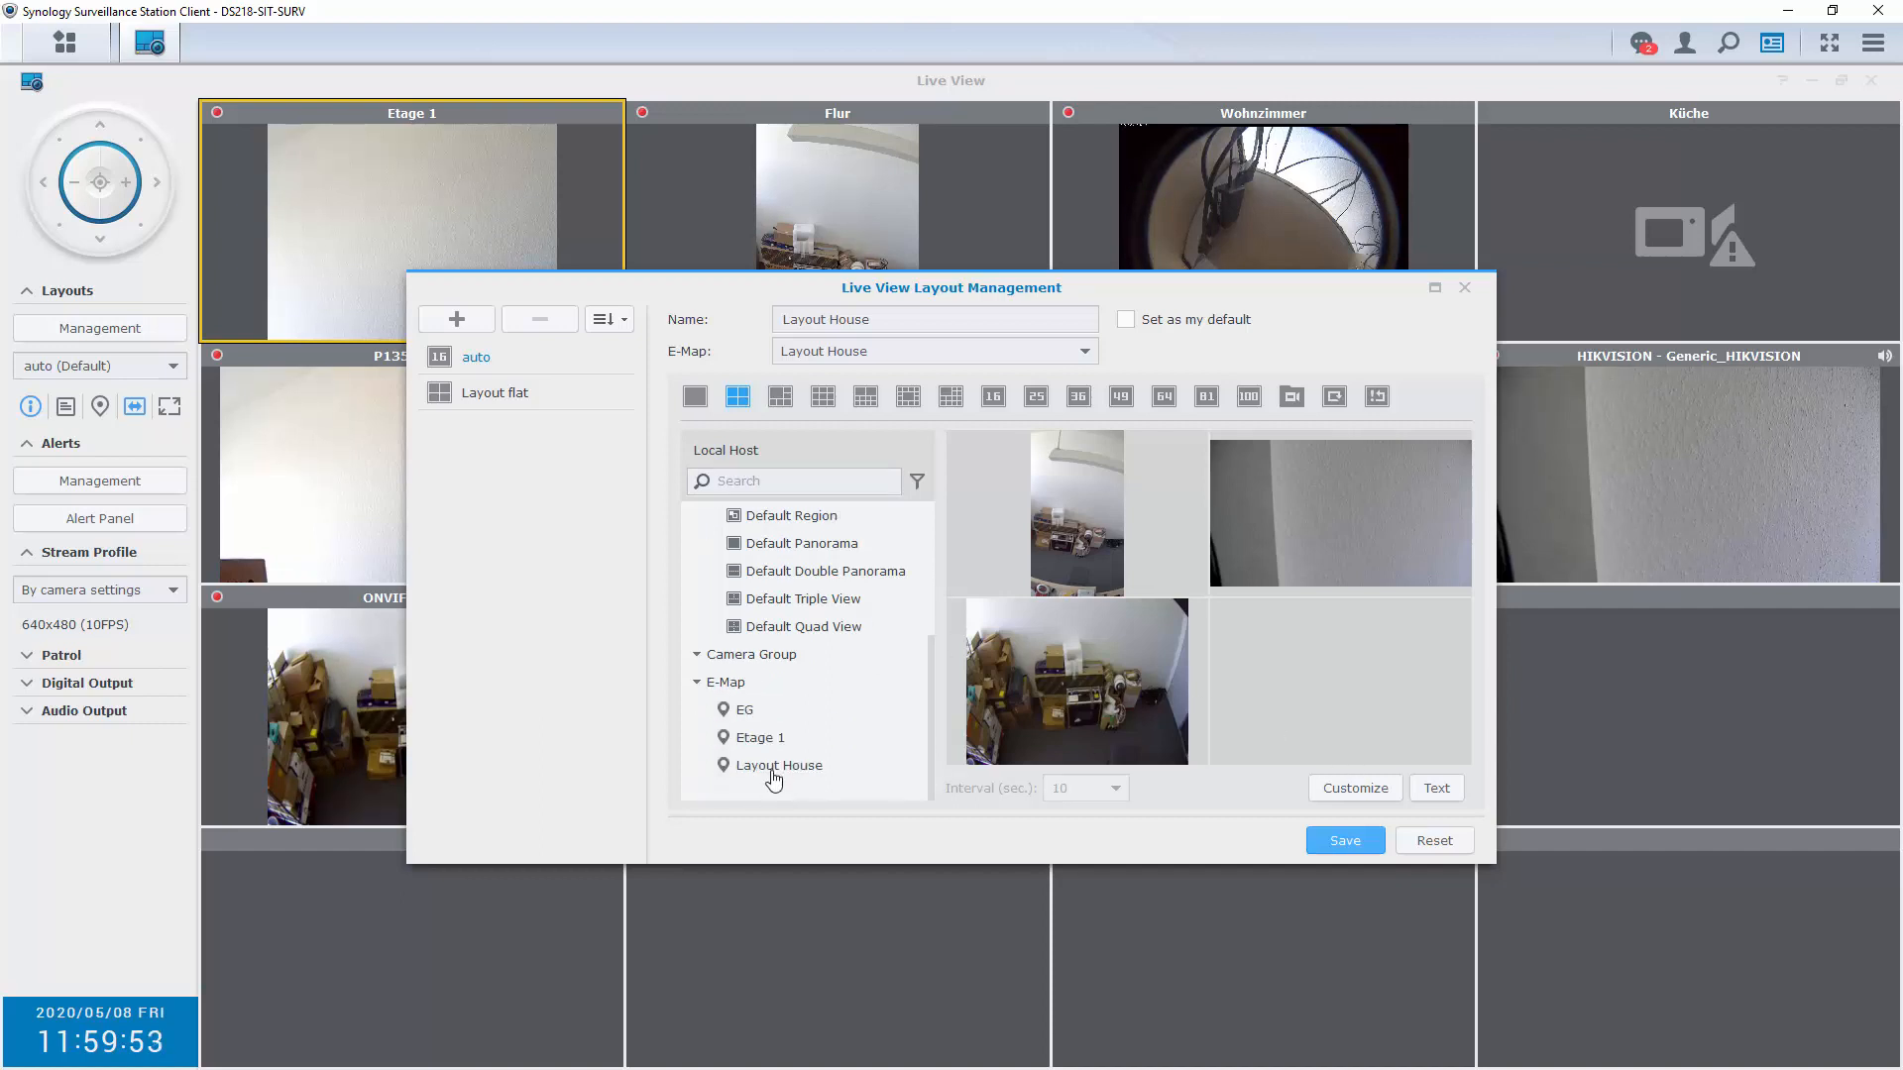
{"action": "left_click_drag", "start_coordinate": [774, 786], "coordinate": [1299, 669]}
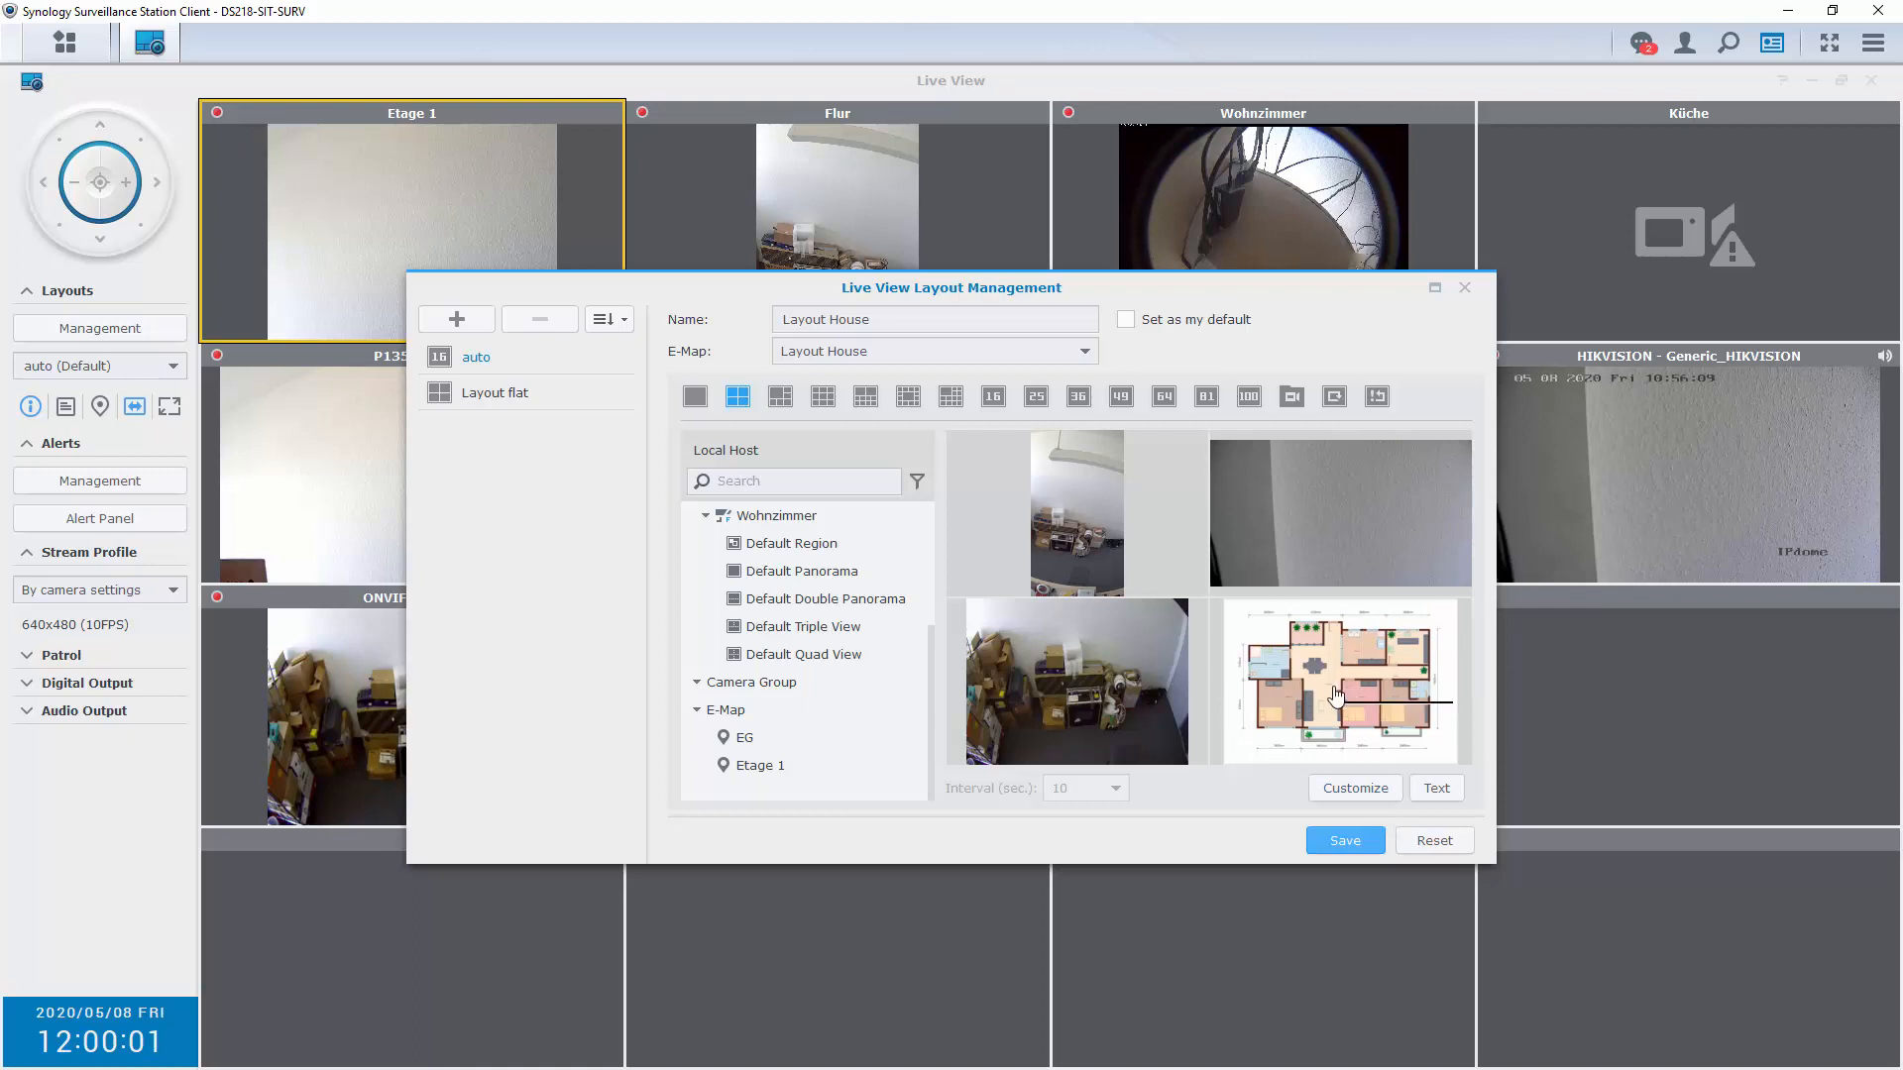
{"action": "left_click", "coordinate": [1348, 845]}
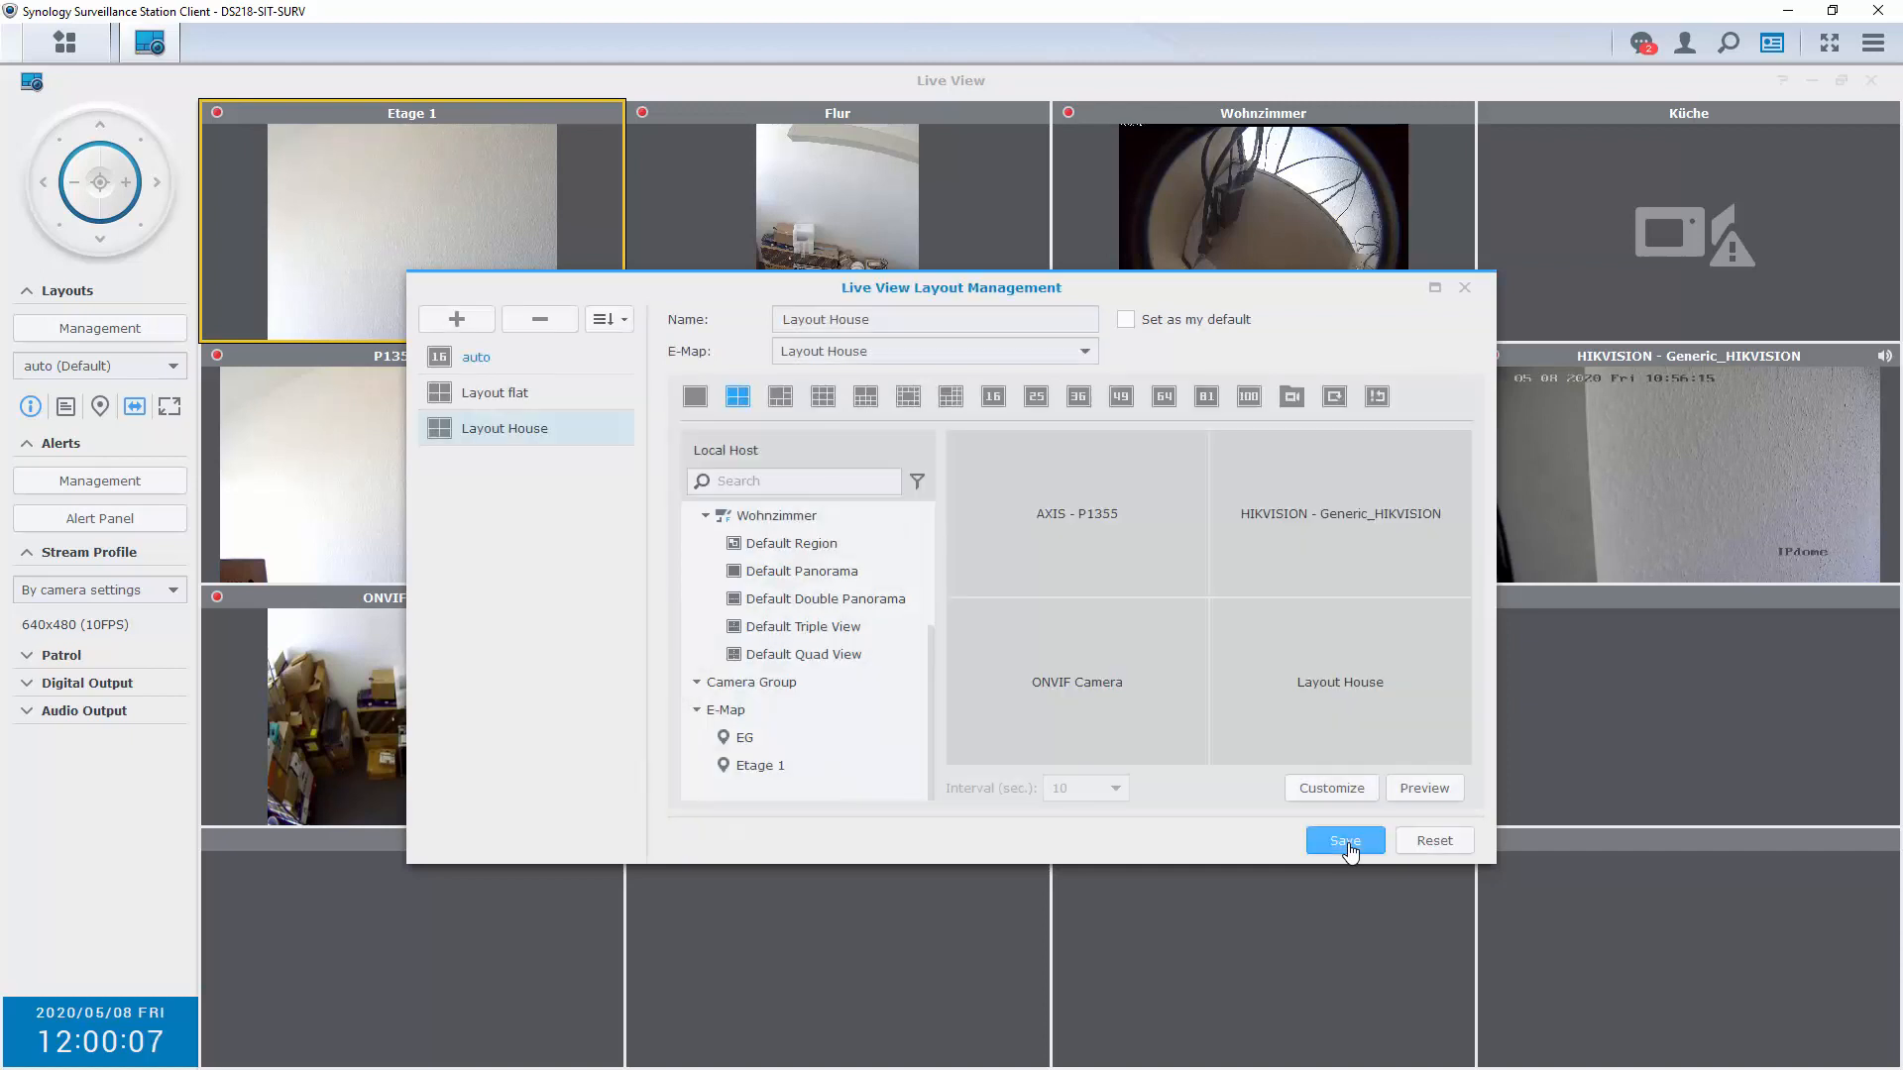
Set the Layout House layout as the default, save it and close layout management
{"action": "left_click", "coordinate": [1127, 323]}
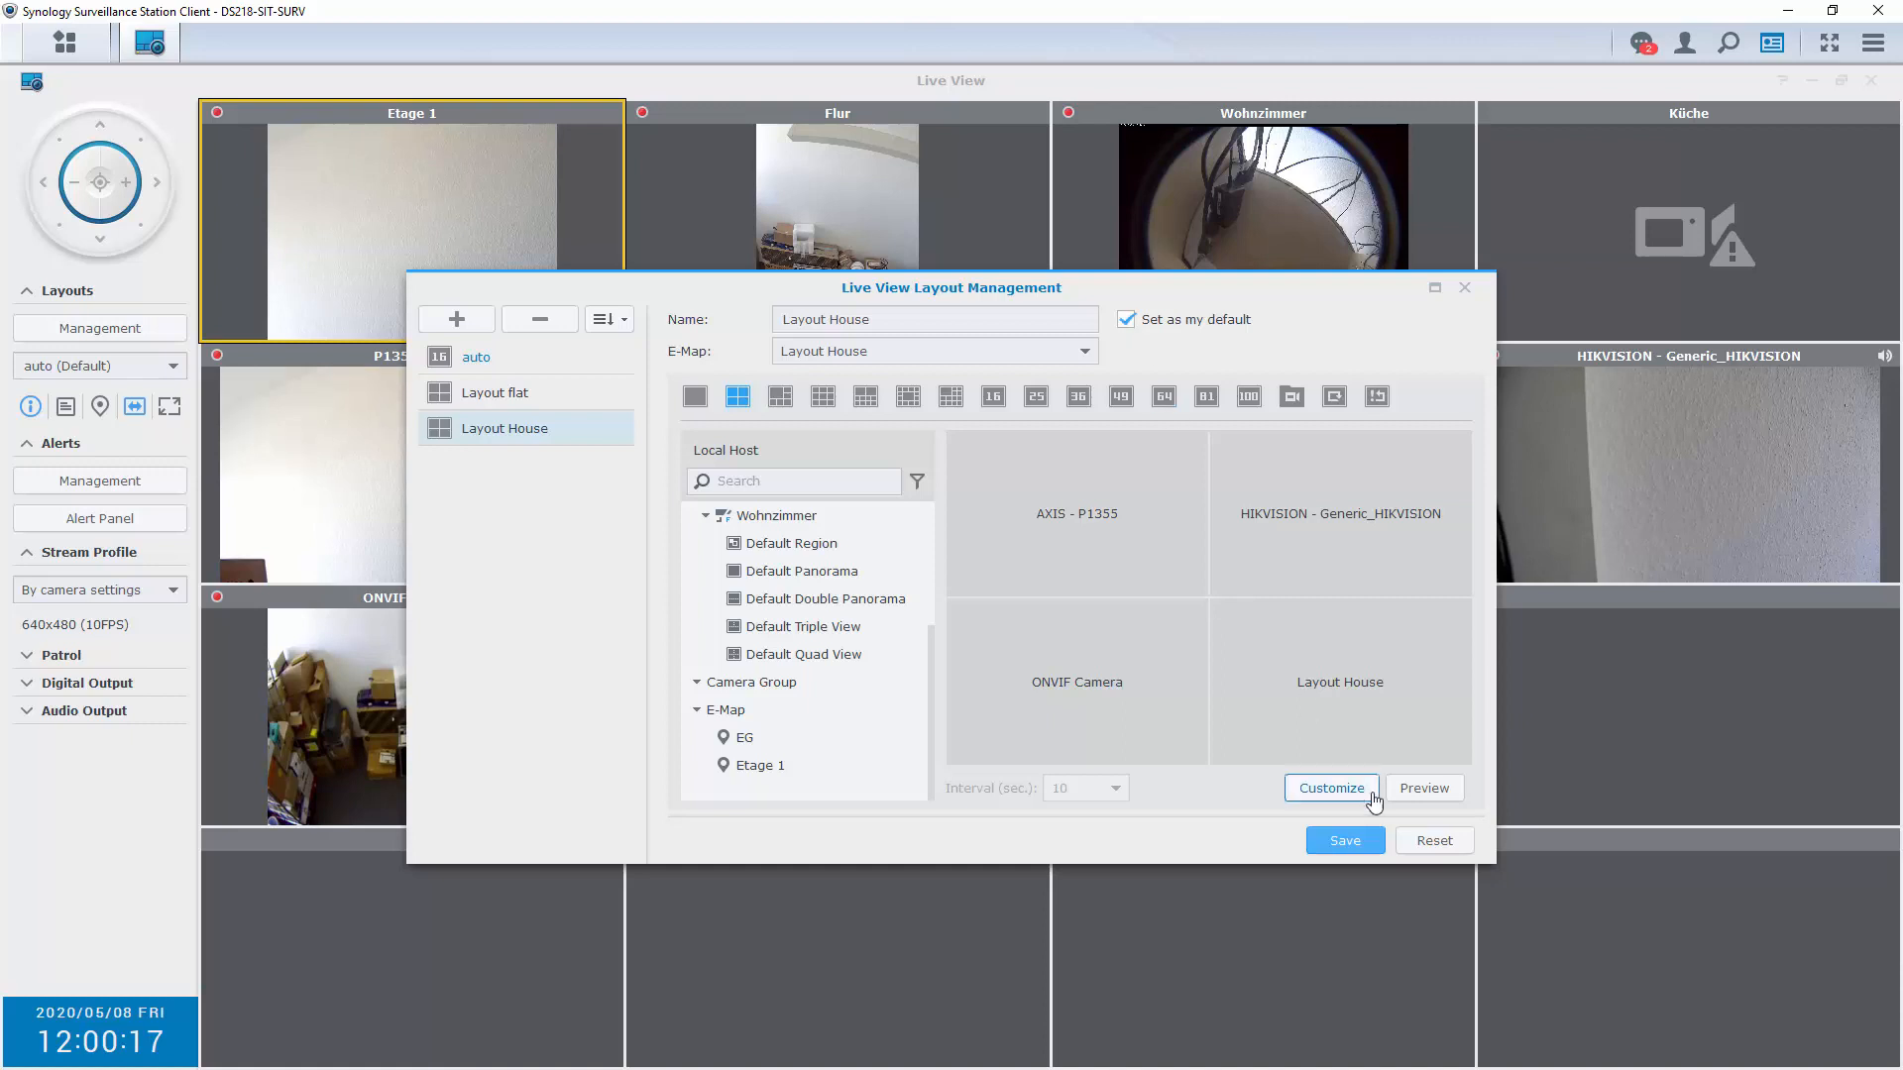
{"action": "left_click", "coordinate": [1365, 842]}
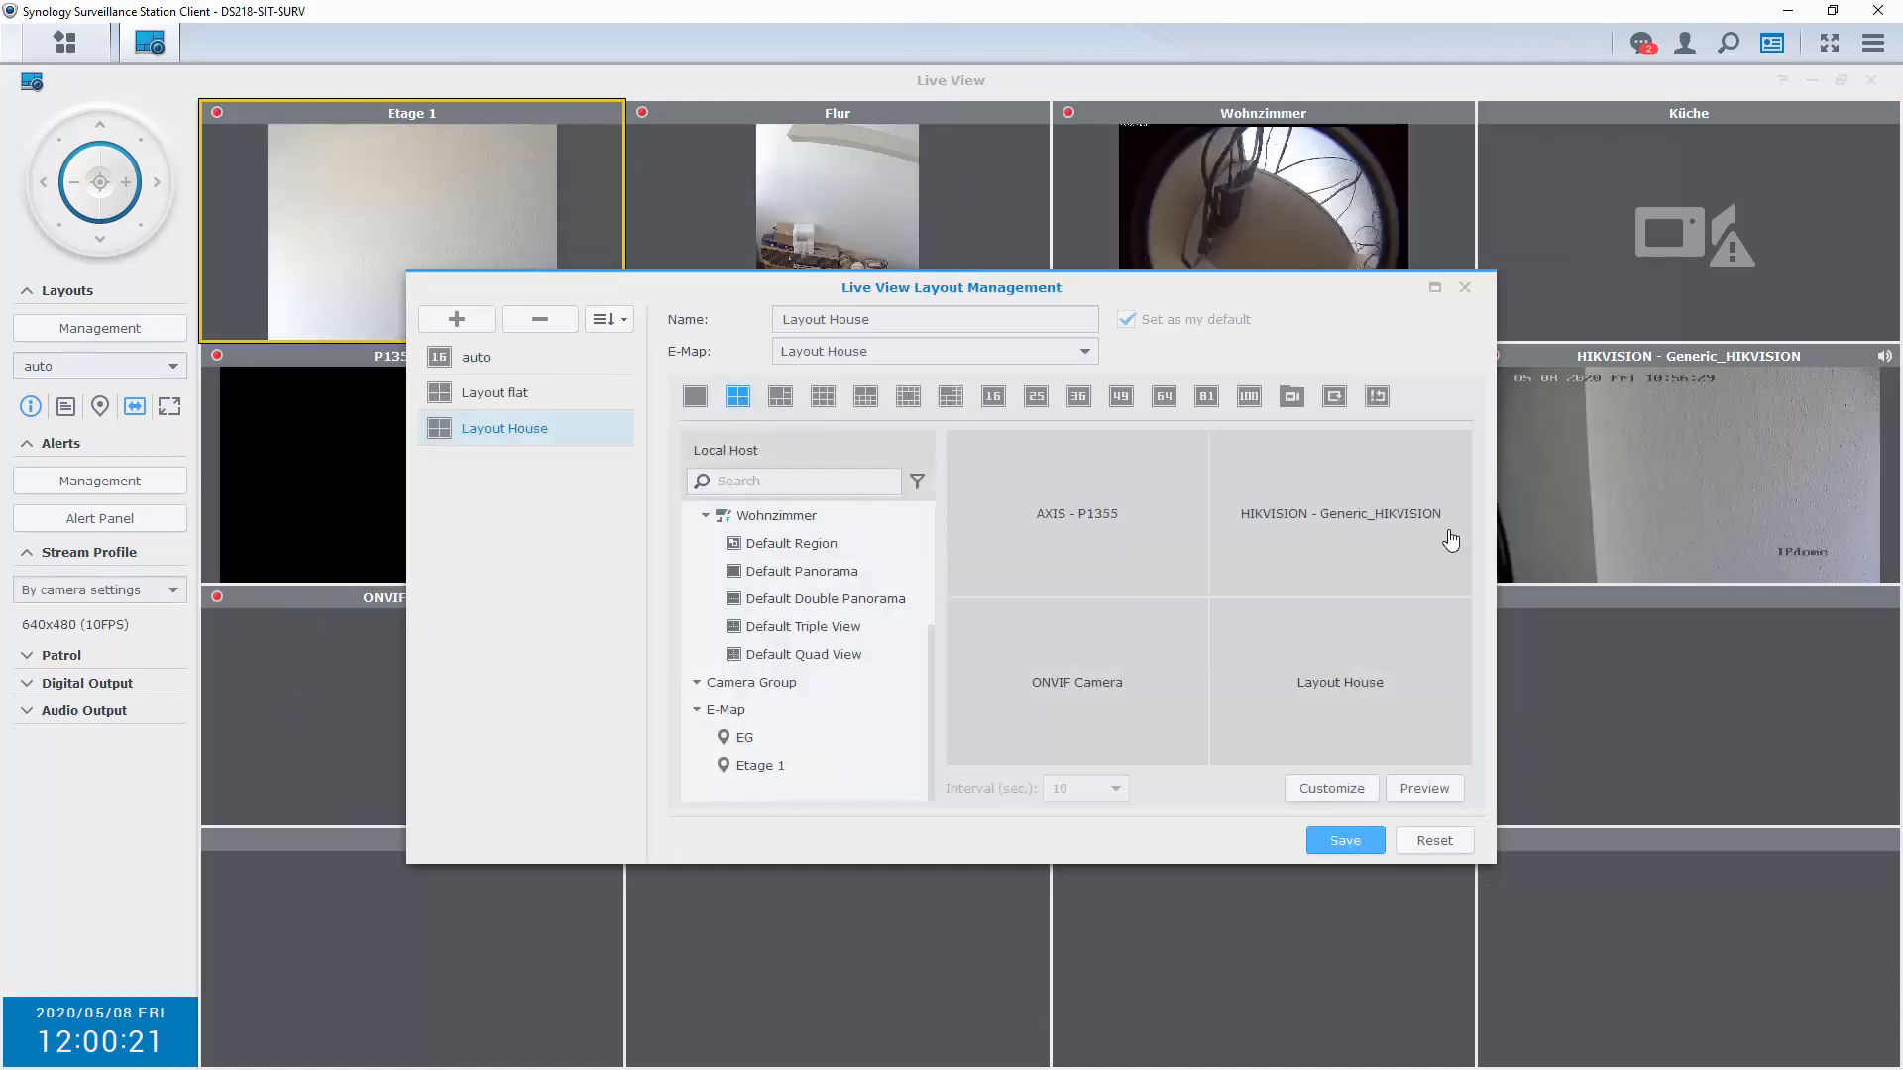
{"action": "left_click", "coordinate": [1465, 288]}
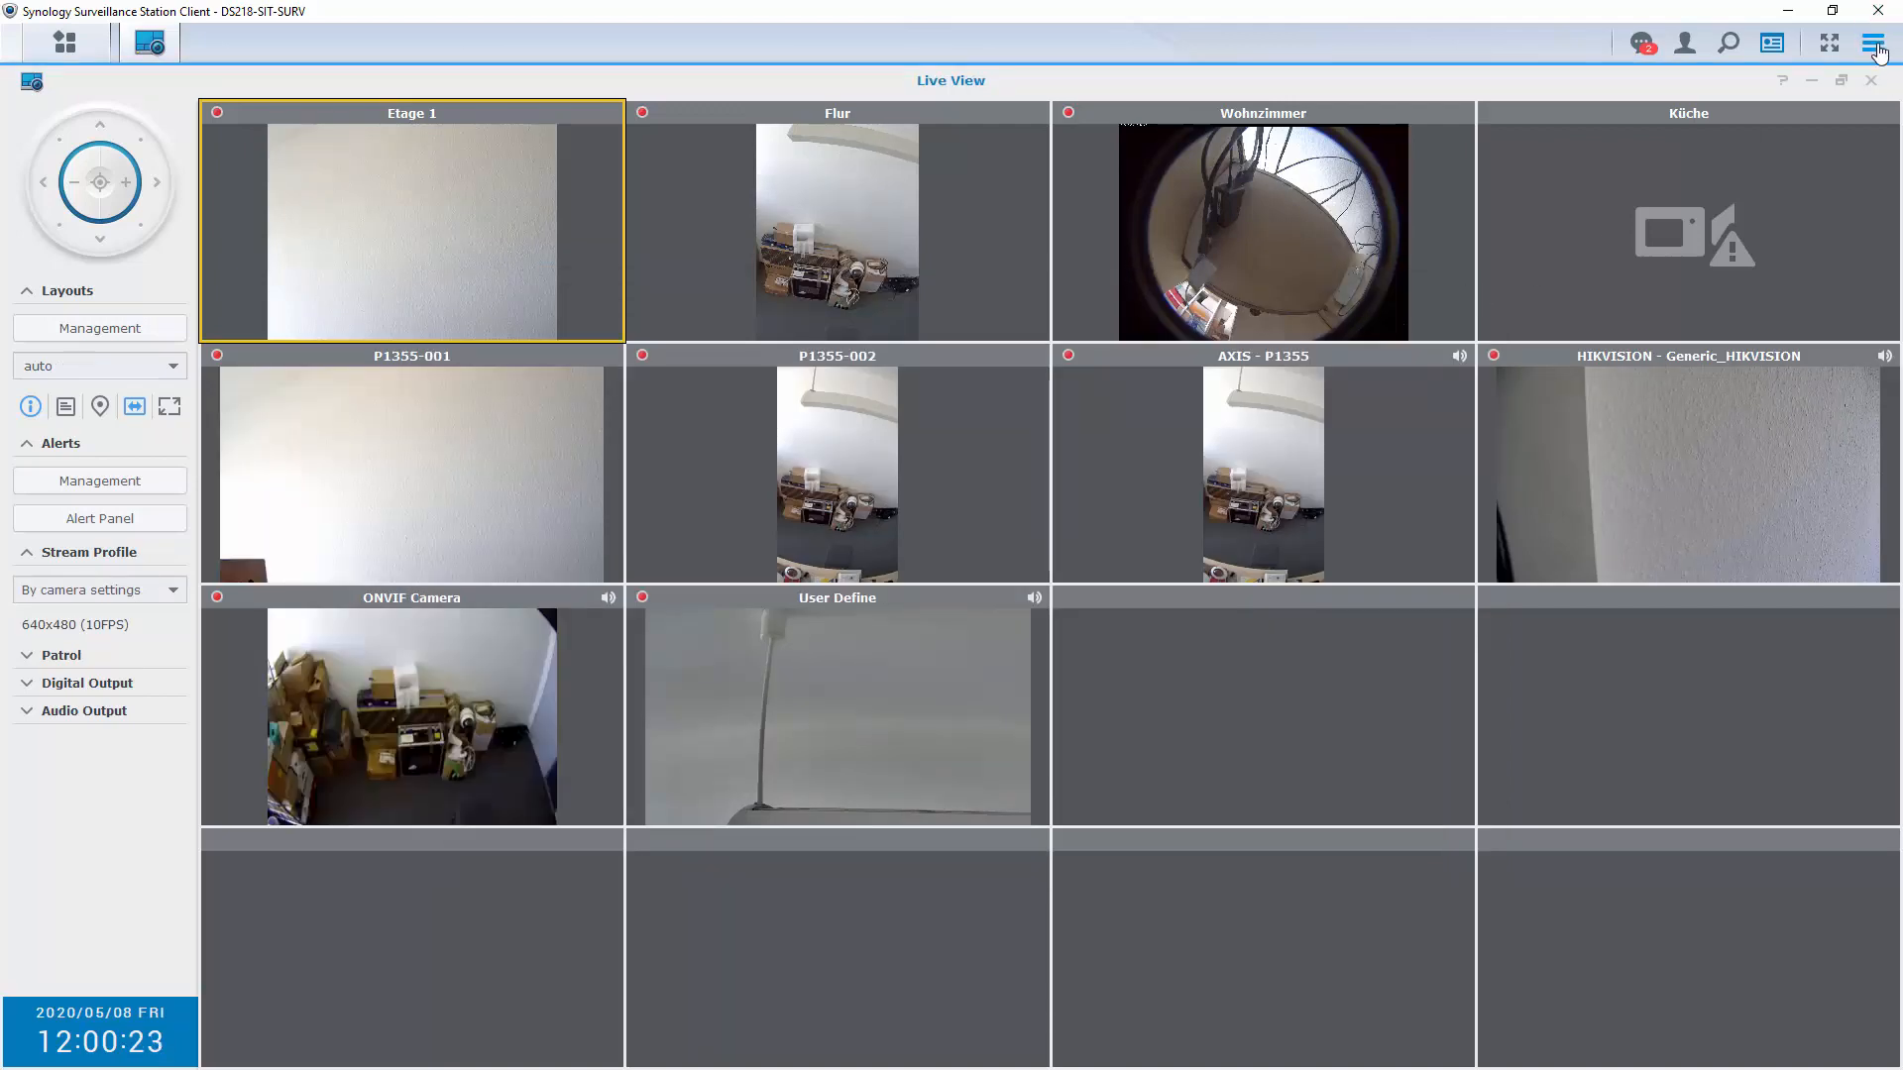